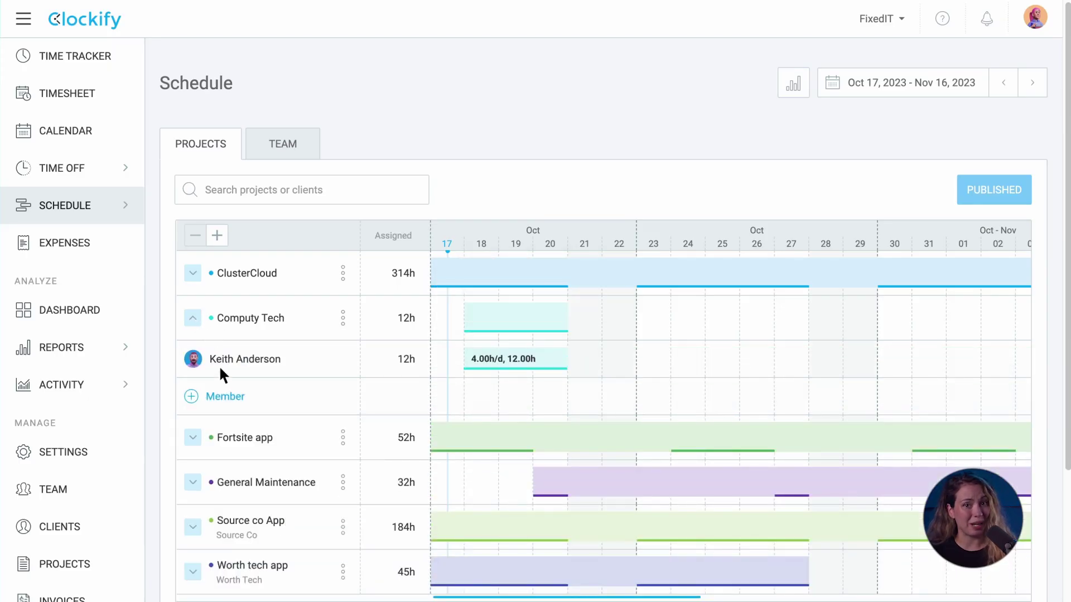
Step: Start a billable assignment for a Computy Tech team member, then discard it
{"action": "left_click", "coordinate": [210, 398]}
{"action": "left_click", "coordinate": [371, 436]}
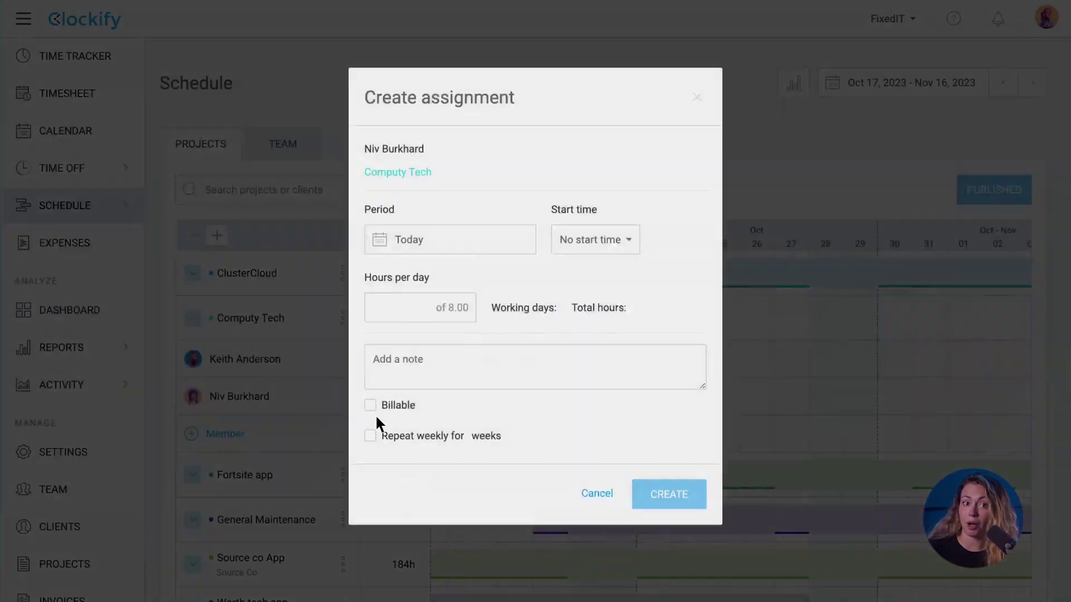
{"action": "left_click", "coordinate": [370, 413]}
{"action": "key", "text": "Escape"}
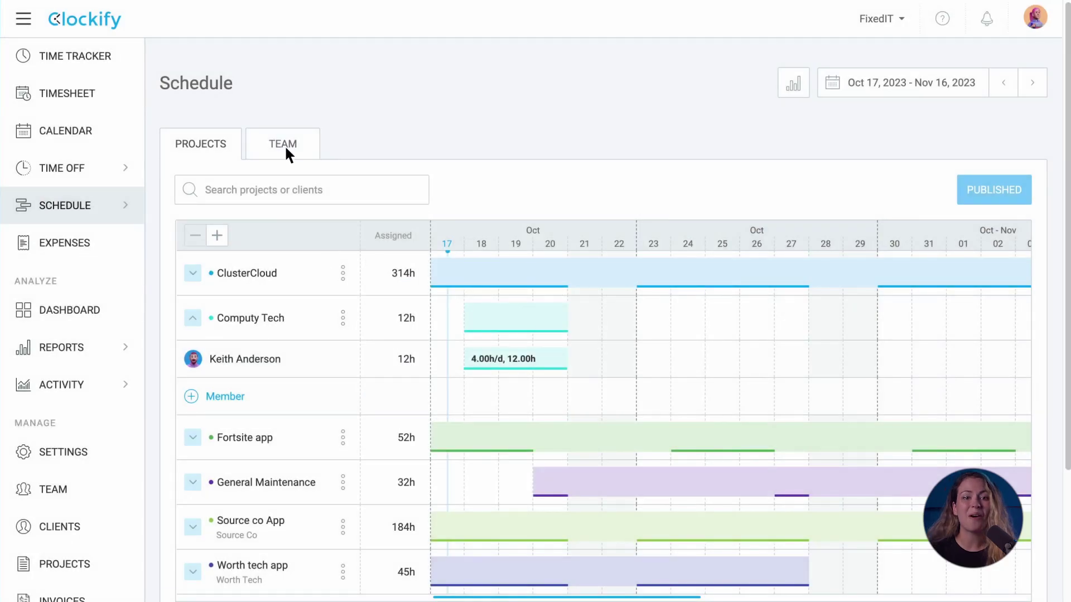
Step: In the Team view, expand a member's row and begin adding a project
{"action": "left_click", "coordinate": [283, 159]}
{"action": "scroll", "coordinate": [223, 268], "scroll_direction": "down", "scroll_amount": 1}
{"action": "left_click", "coordinate": [193, 297]}
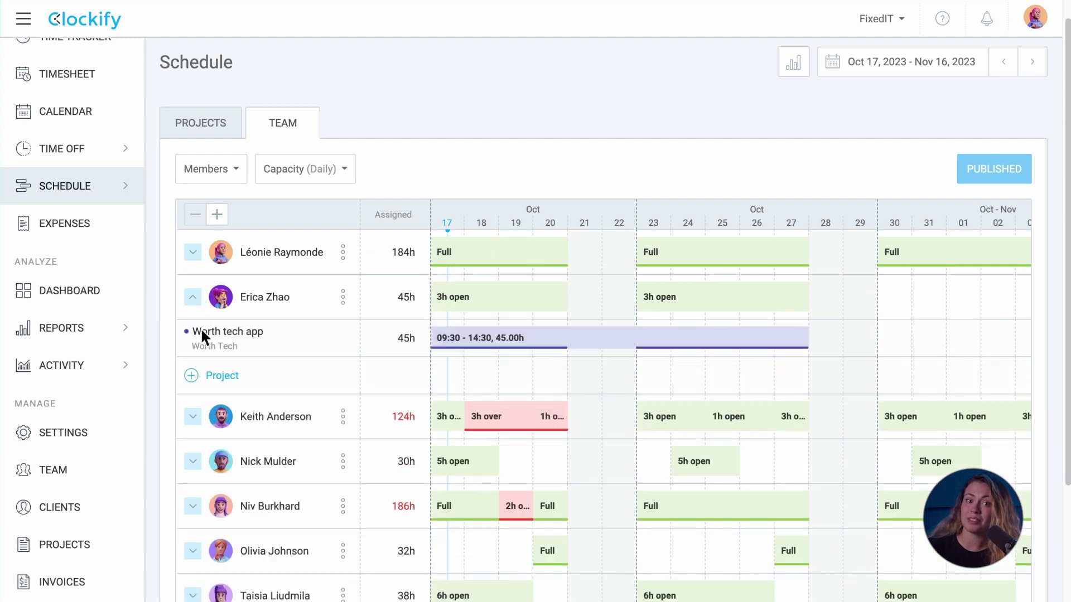
{"action": "left_click", "coordinate": [204, 377]}
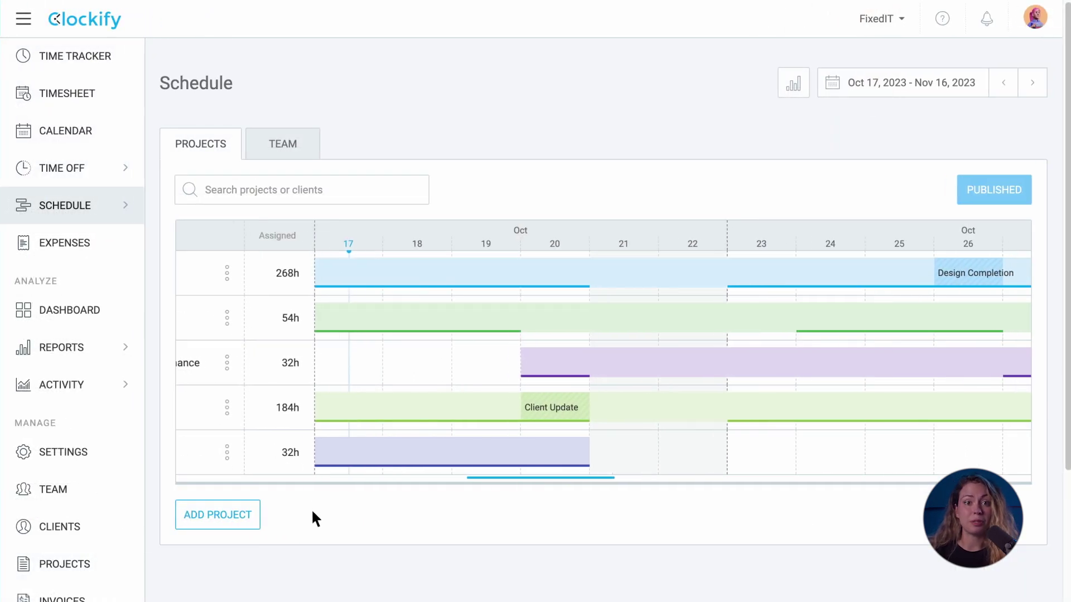
Step: Add Firestarter app to the schedule and choose a team member for it
{"action": "left_click", "coordinate": [231, 515]}
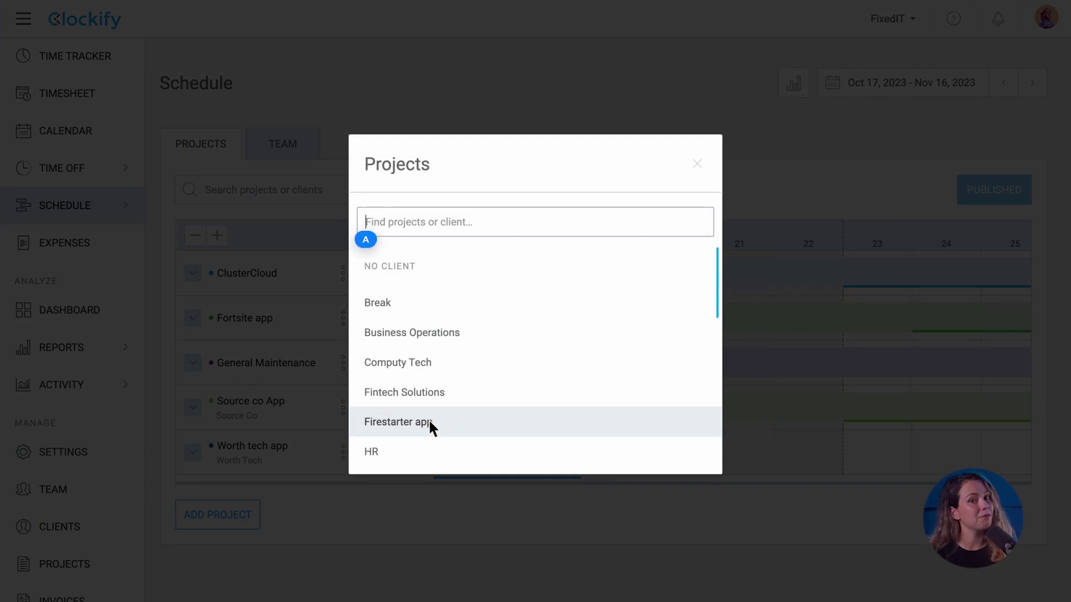
{"action": "left_click", "coordinate": [422, 430]}
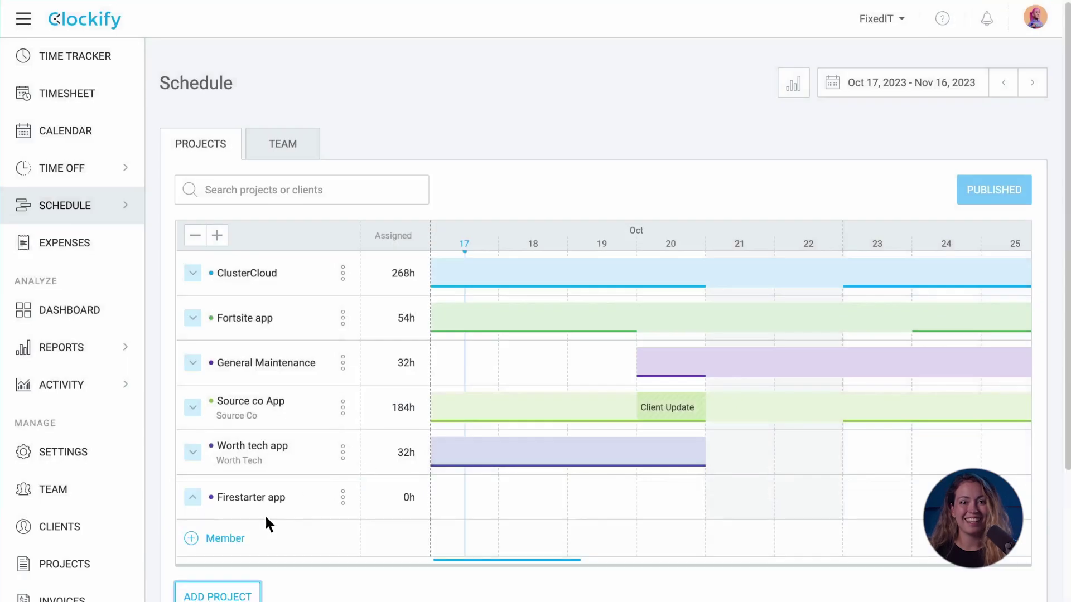
{"action": "left_click", "coordinate": [218, 540]}
{"action": "left_click", "coordinate": [434, 297]}
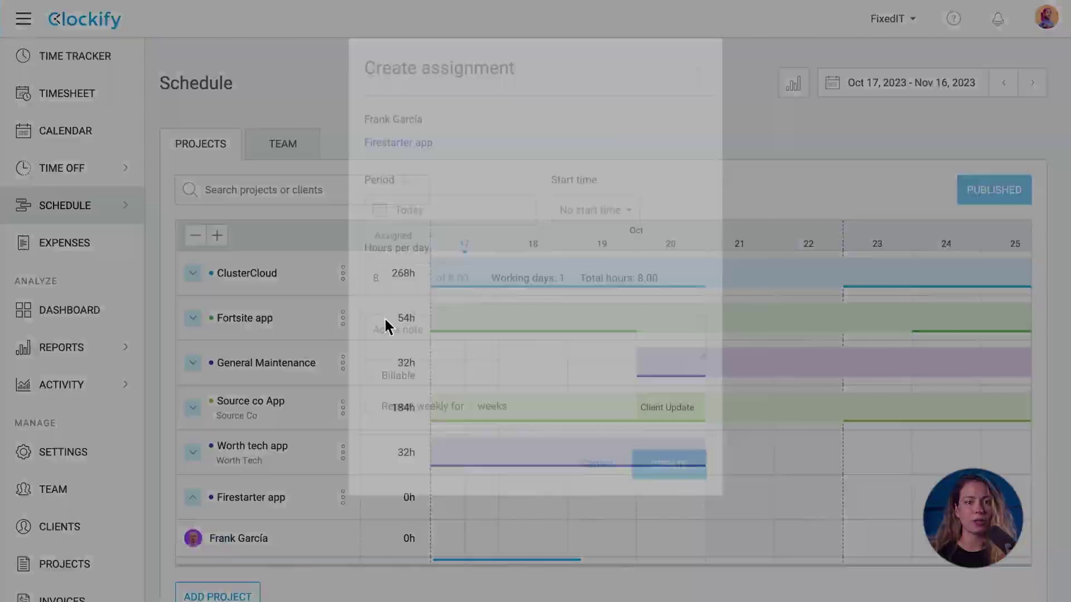
Step: Allow admins and project managers to create assignments, and set Hours per day to 6
{"action": "double_click", "coordinate": [375, 317]}
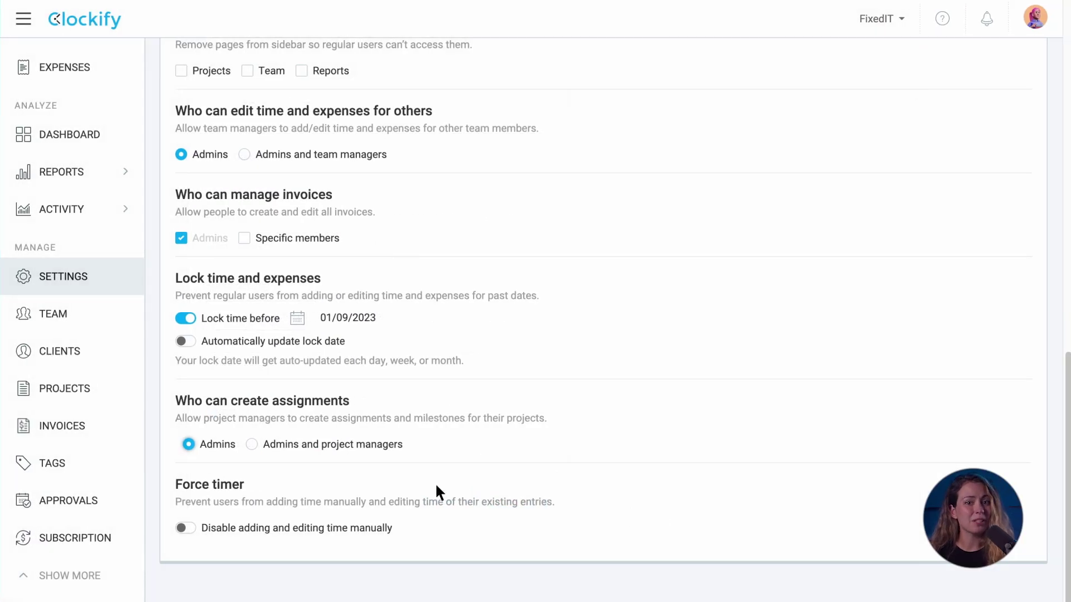
{"action": "left_click", "coordinate": [250, 444]}
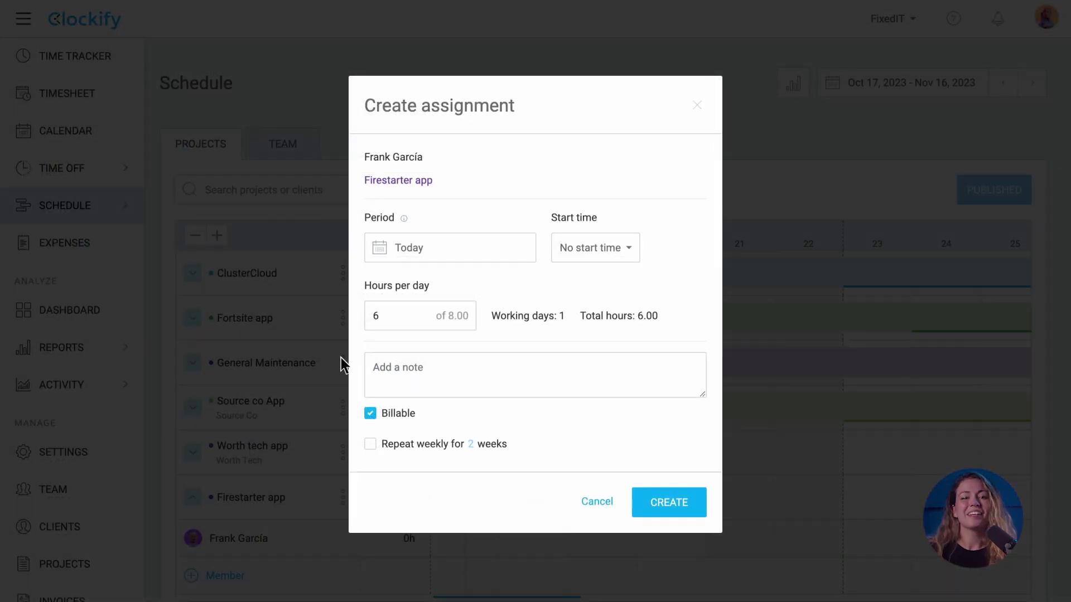
Step: Set the assignment period to Oct 23–Oct 27 with an 08:30 start time
{"action": "left_click", "coordinate": [445, 255]}
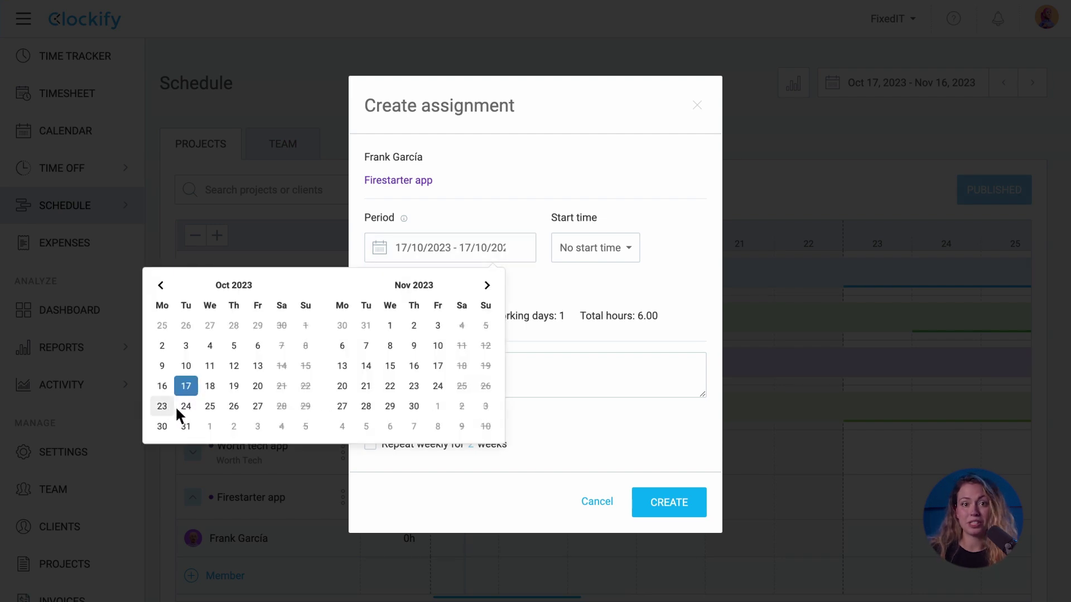
{"action": "left_click", "coordinate": [257, 406]}
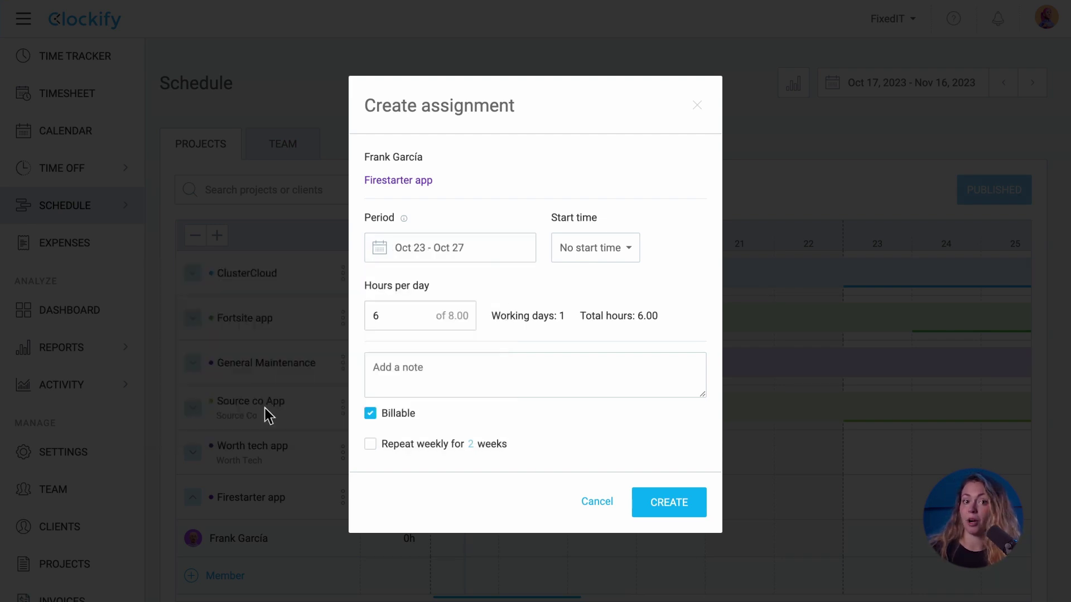
{"action": "left_click", "coordinate": [629, 250]}
{"action": "scroll", "coordinate": [629, 296], "scroll_direction": "down", "scroll_amount": 6}
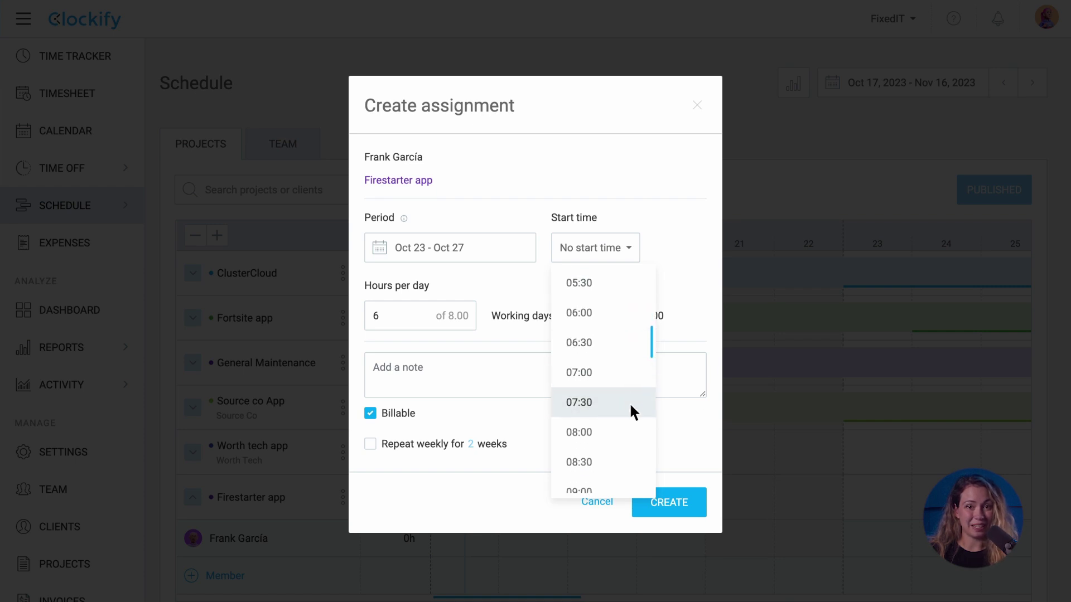
{"action": "left_click", "coordinate": [628, 461]}
Step: Add the note 'Full priority on this project', keep it billable, and repeat weekly for 5 weeks
{"action": "left_click", "coordinate": [435, 374]}
{"action": "type", "text": "Full prior"}
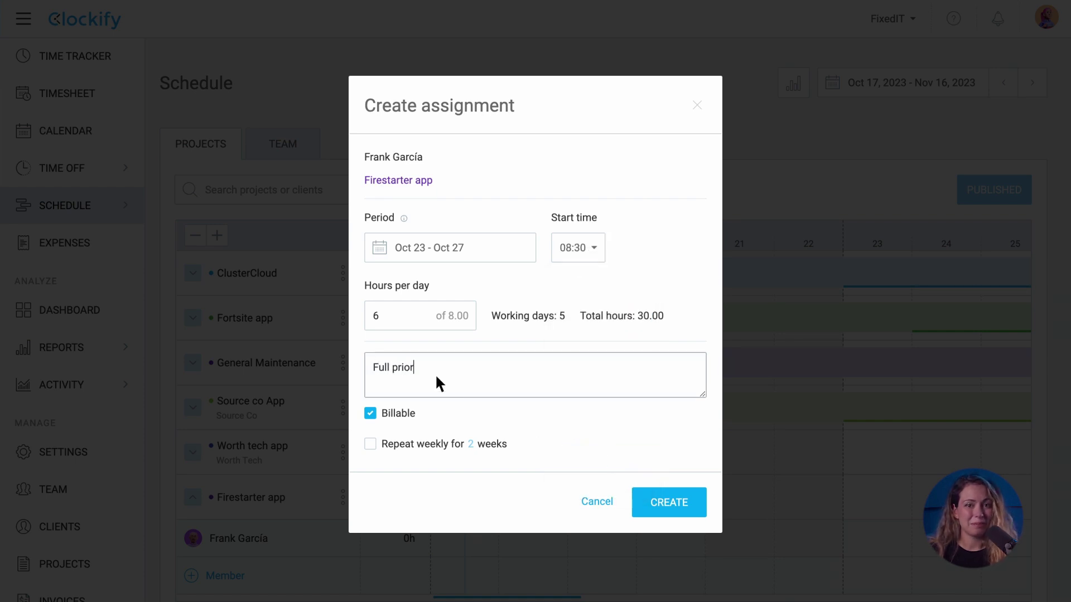
{"action": "type", "text": "ity on this project"}
{"action": "left_click", "coordinate": [376, 416]}
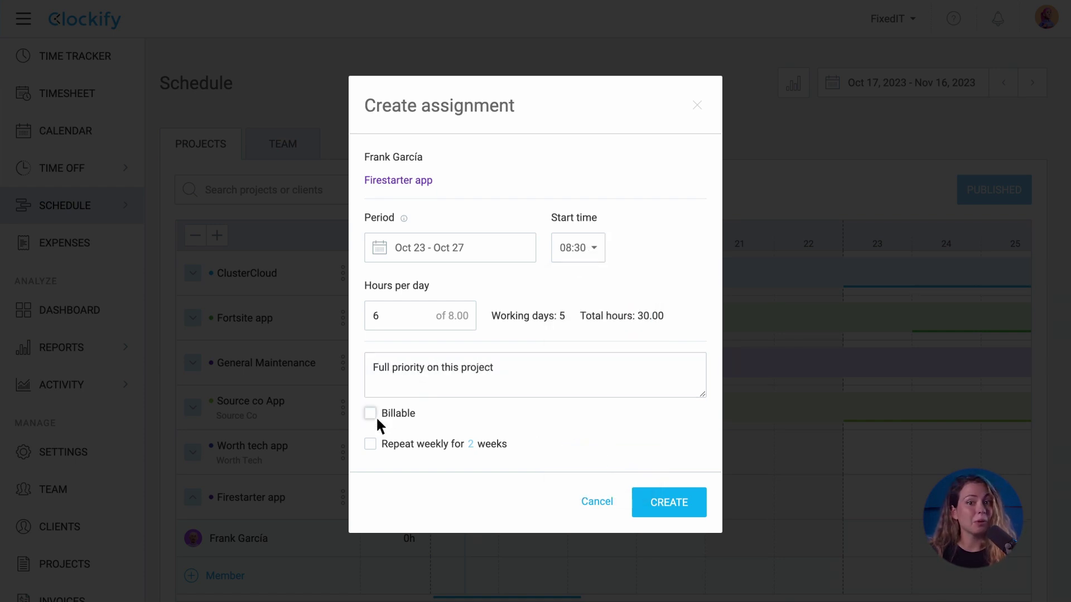
{"action": "left_click", "coordinate": [375, 415]}
{"action": "left_click", "coordinate": [391, 445]}
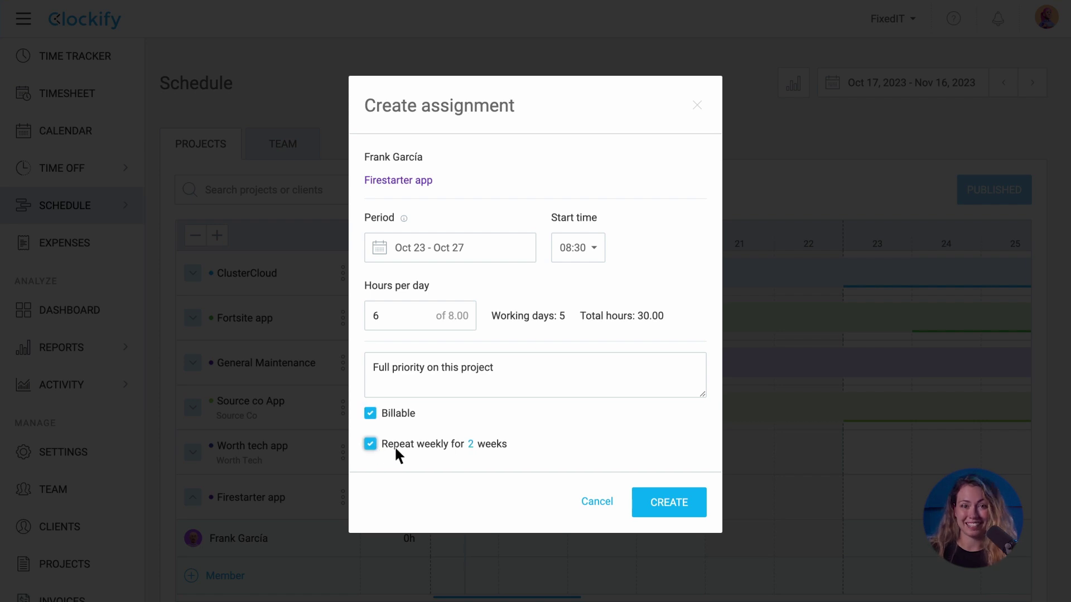
{"action": "left_click", "coordinate": [471, 445]}
{"action": "key", "text": "BackSpace"}
{"action": "type", "text": "5"}
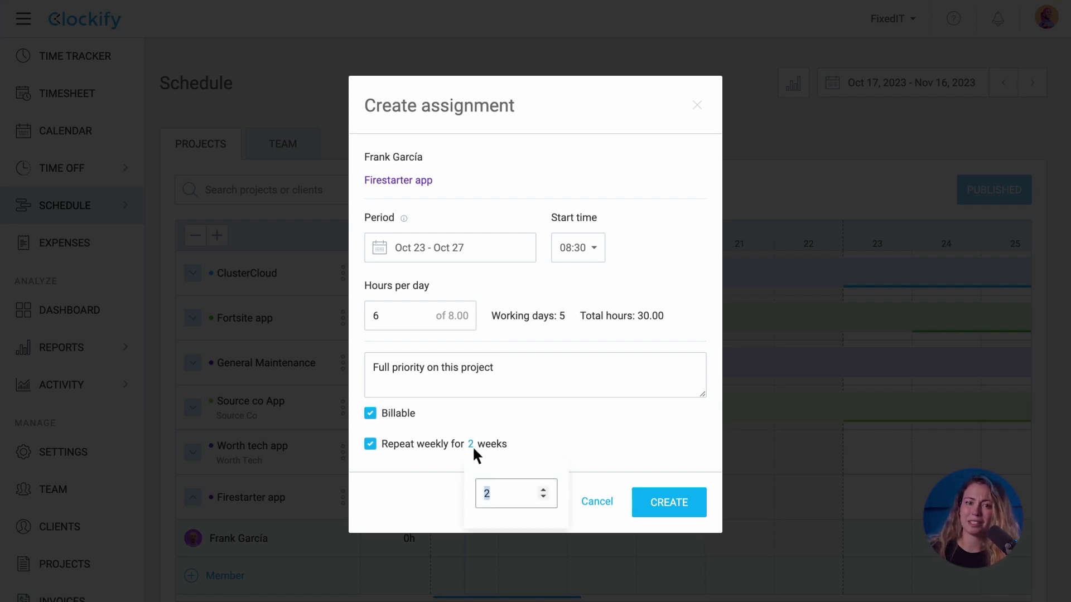
Step: Create the recurring assignment, move the whole series to start Oct 18, and split it in two
{"action": "left_click", "coordinate": [657, 508]}
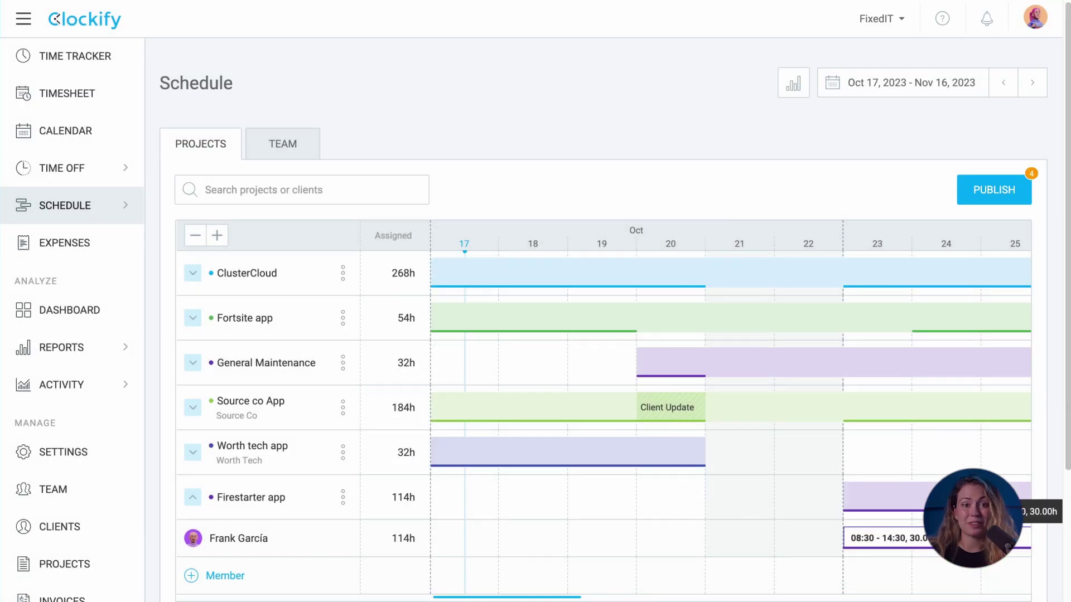
{"action": "left_click_drag", "start_coordinate": [967, 537], "coordinate": [691, 536]}
{"action": "left_click", "coordinate": [369, 352]}
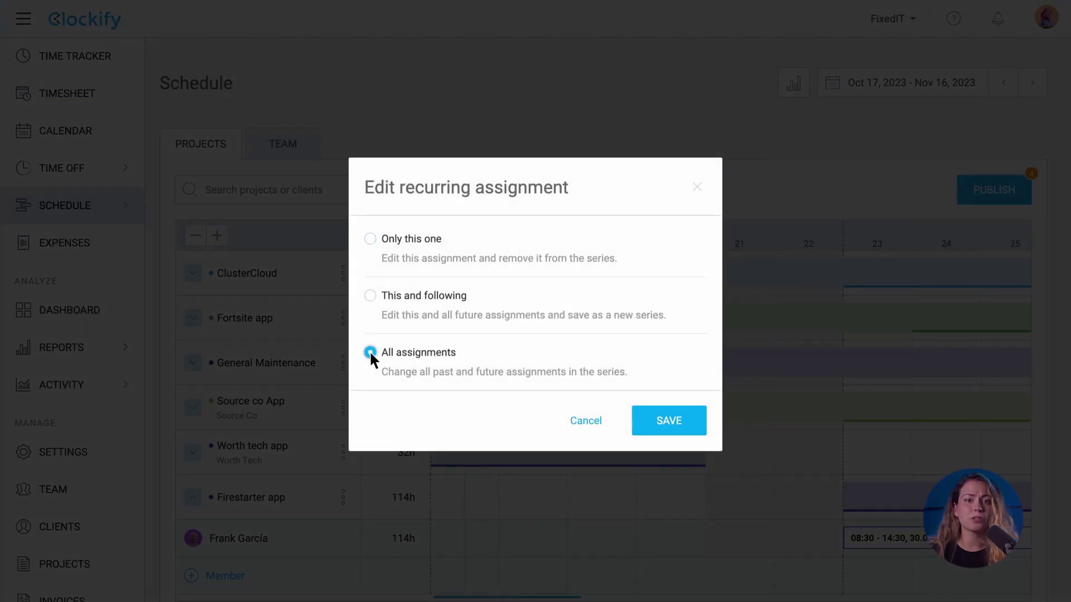
{"action": "left_click", "coordinate": [672, 425]}
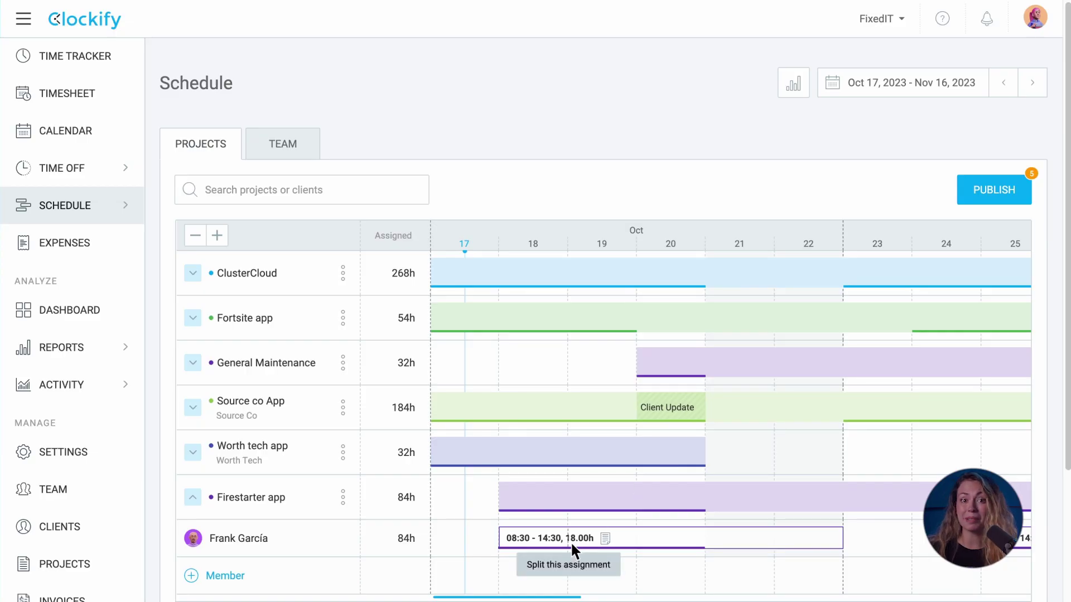
{"action": "left_click", "coordinate": [602, 538]}
{"action": "left_click", "coordinate": [661, 495]}
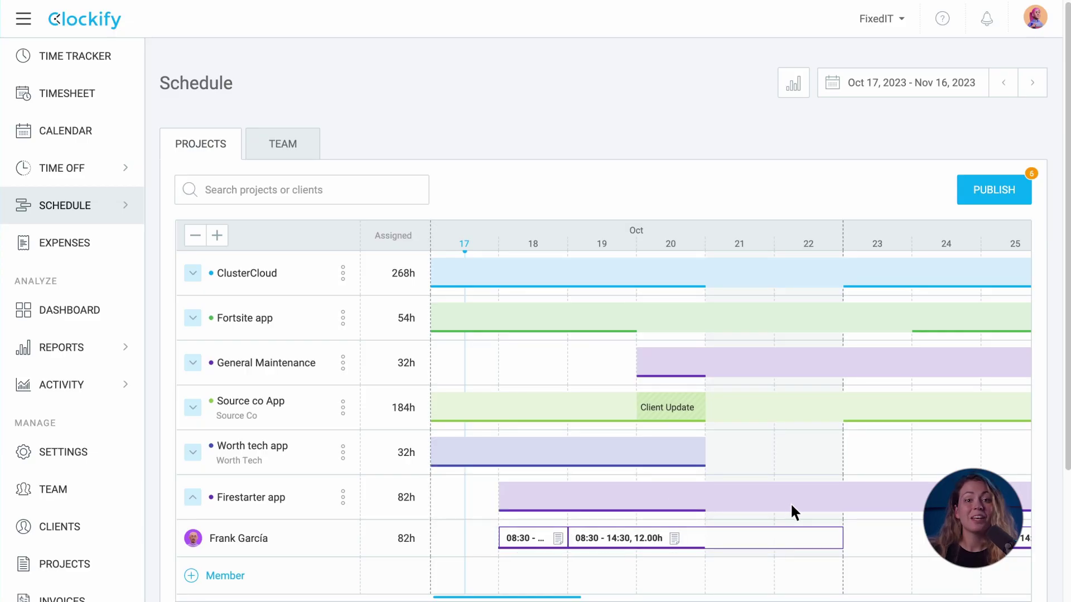
Step: Add a 'Check in with client' milestone on Oct 24
{"action": "left_click", "coordinate": [918, 518]}
{"action": "type", "text": "Ch"}
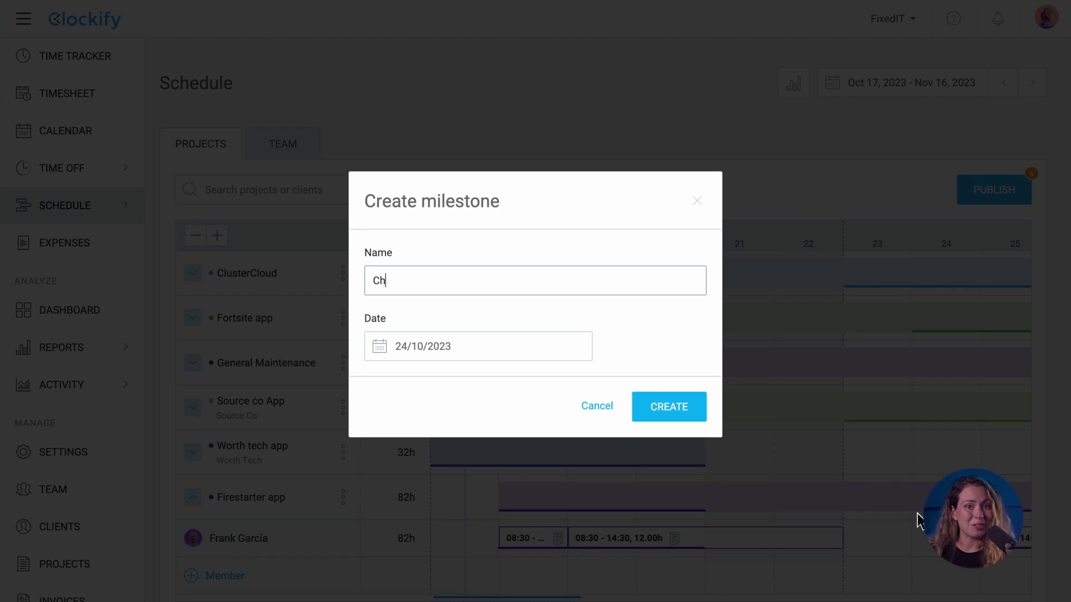
{"action": "type", "text": "eck in with client"}
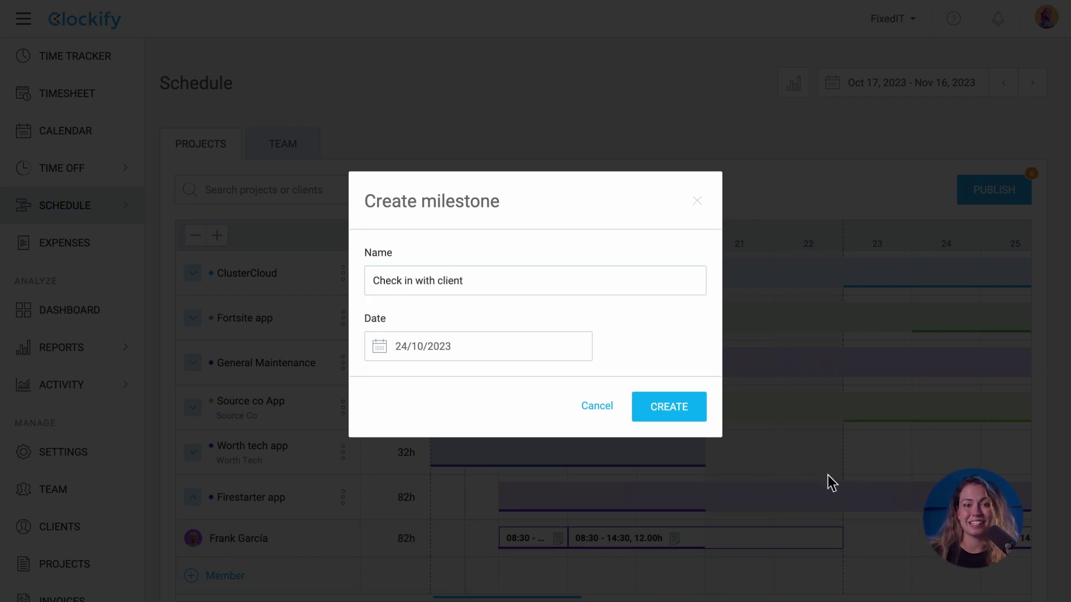
{"action": "left_click", "coordinate": [692, 415]}
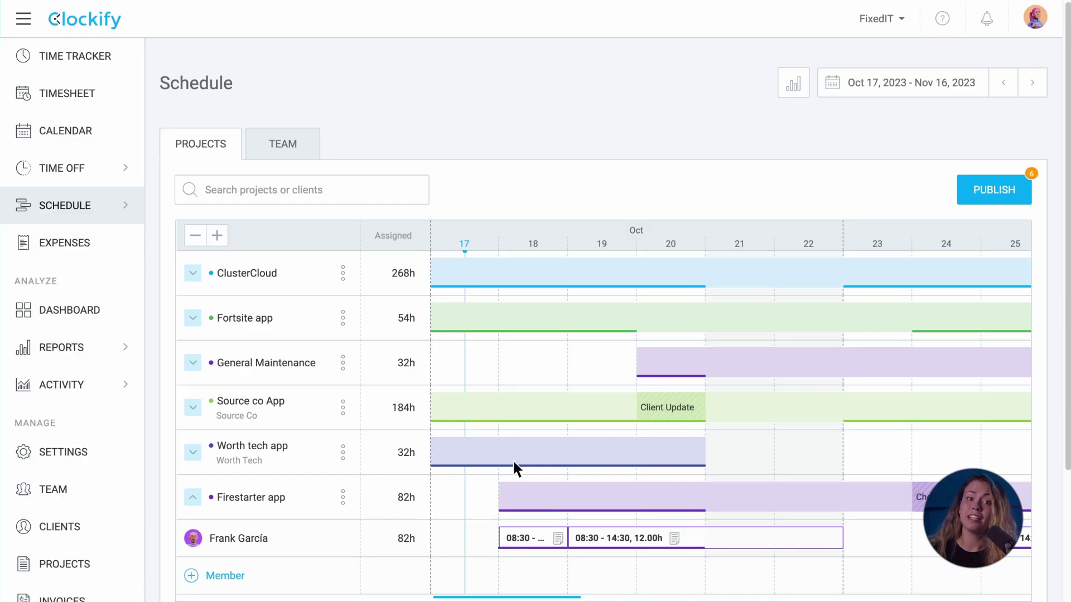
Step: Shift the Firestarter app timeline so its assignments start on 25 October 2023
{"action": "left_click", "coordinate": [347, 498]}
{"action": "left_click", "coordinate": [404, 474]}
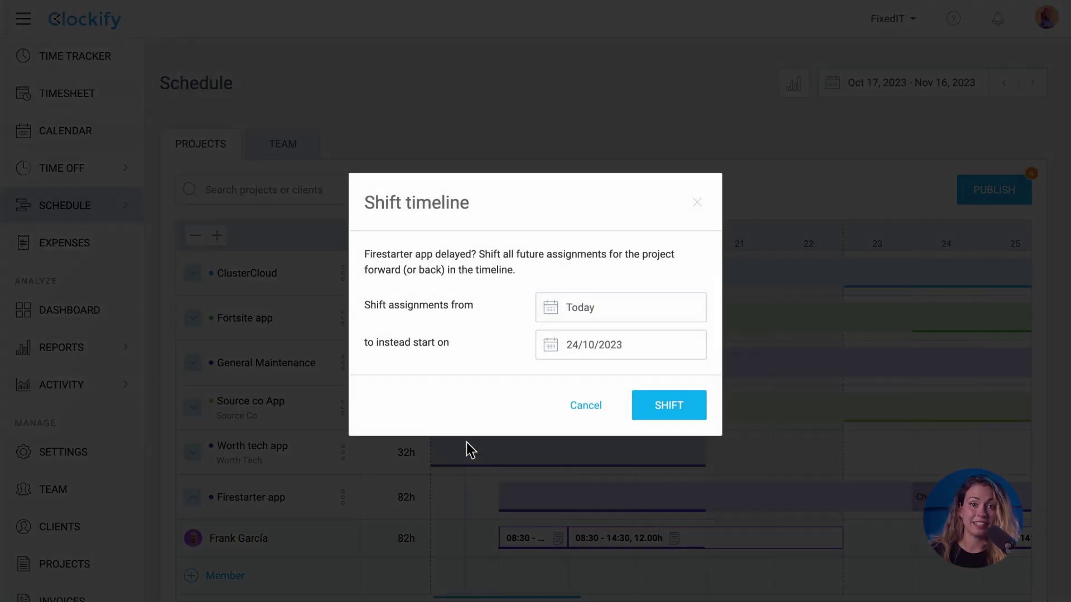
{"action": "left_click", "coordinate": [638, 344]}
{"action": "left_click", "coordinate": [564, 504]}
{"action": "left_click", "coordinate": [686, 405]}
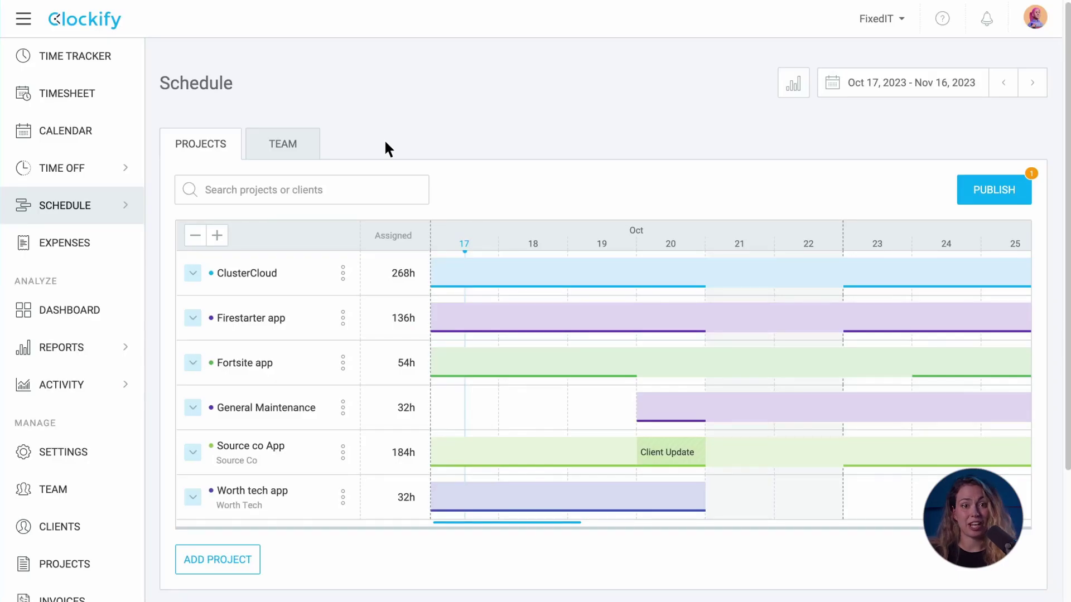
Step: In the Team view, cut the 124h member's Computy Tech assignment to 1 hour per day, this one only
{"action": "left_click", "coordinate": [291, 143]}
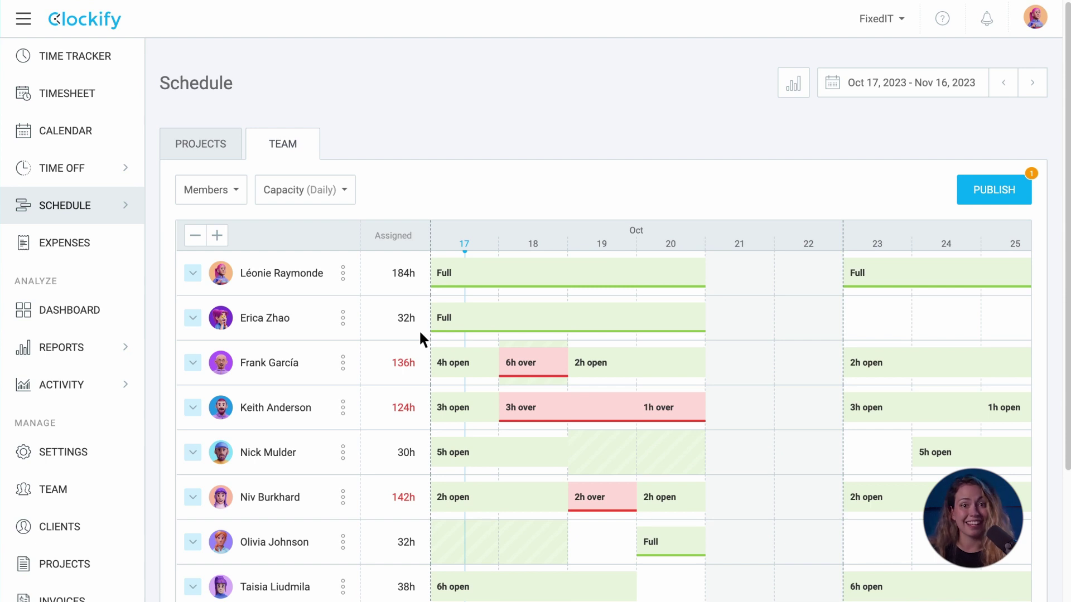
{"action": "scroll", "coordinate": [420, 396], "scroll_direction": "down", "scroll_amount": 2}
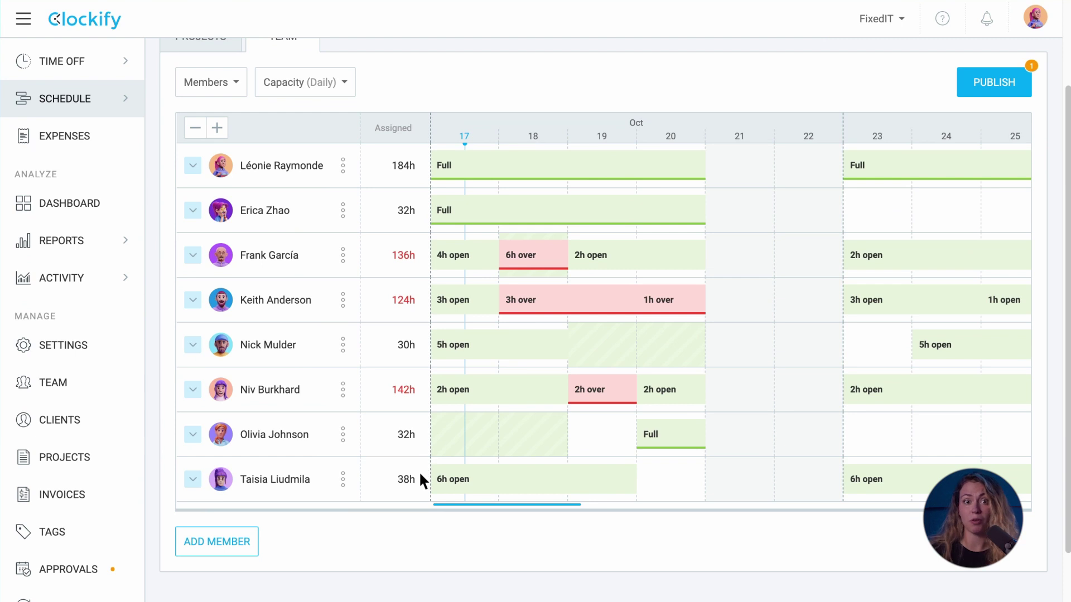
{"action": "left_click", "coordinate": [194, 300]}
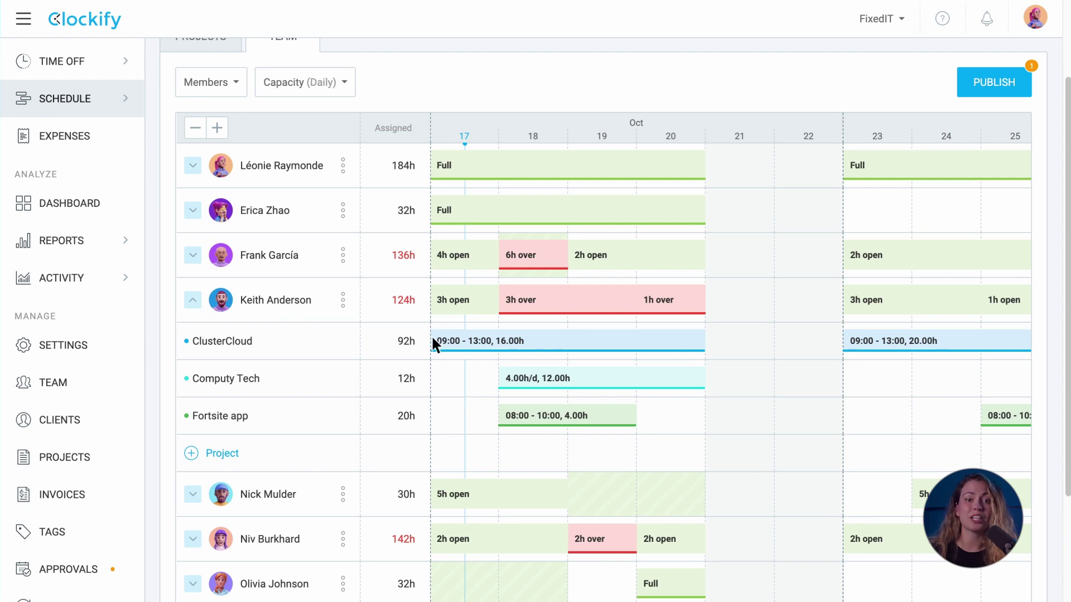
{"action": "left_click", "coordinate": [503, 375]}
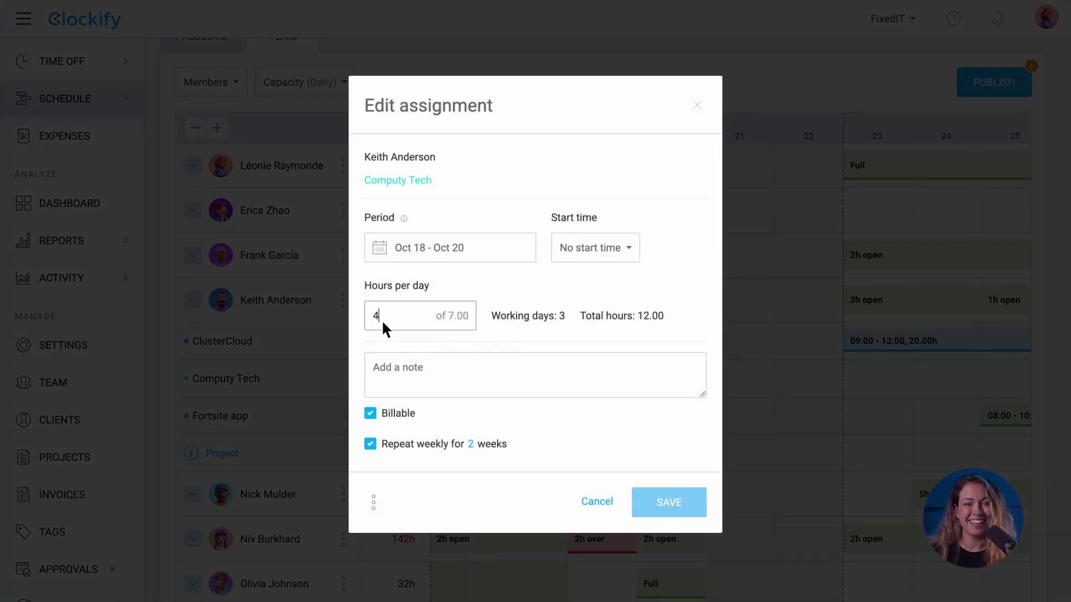
{"action": "type", "text": "1"}
{"action": "left_click", "coordinate": [653, 507]}
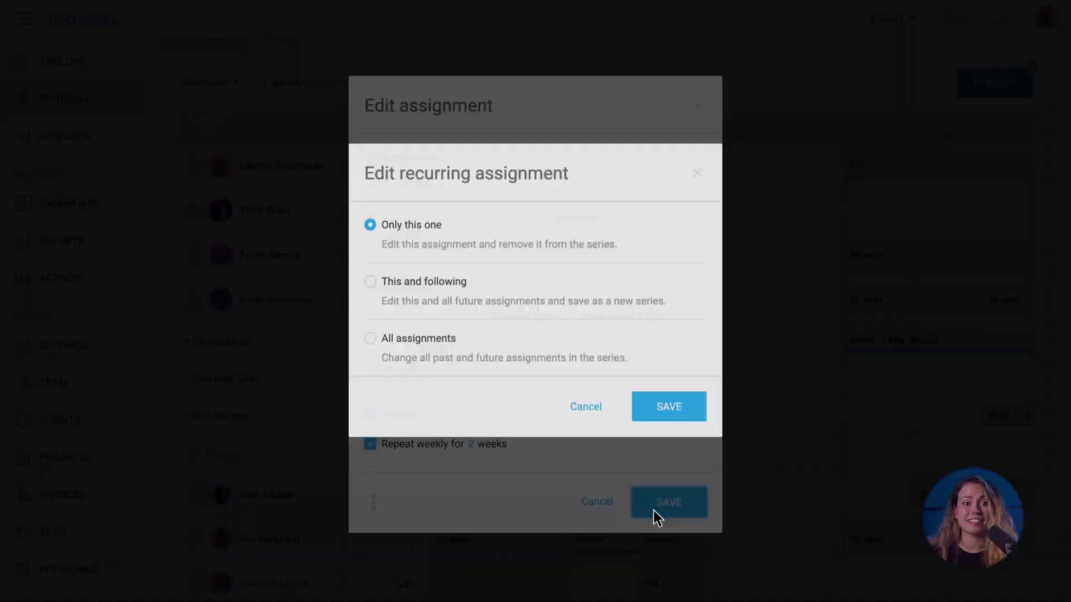
{"action": "left_click", "coordinate": [654, 423]}
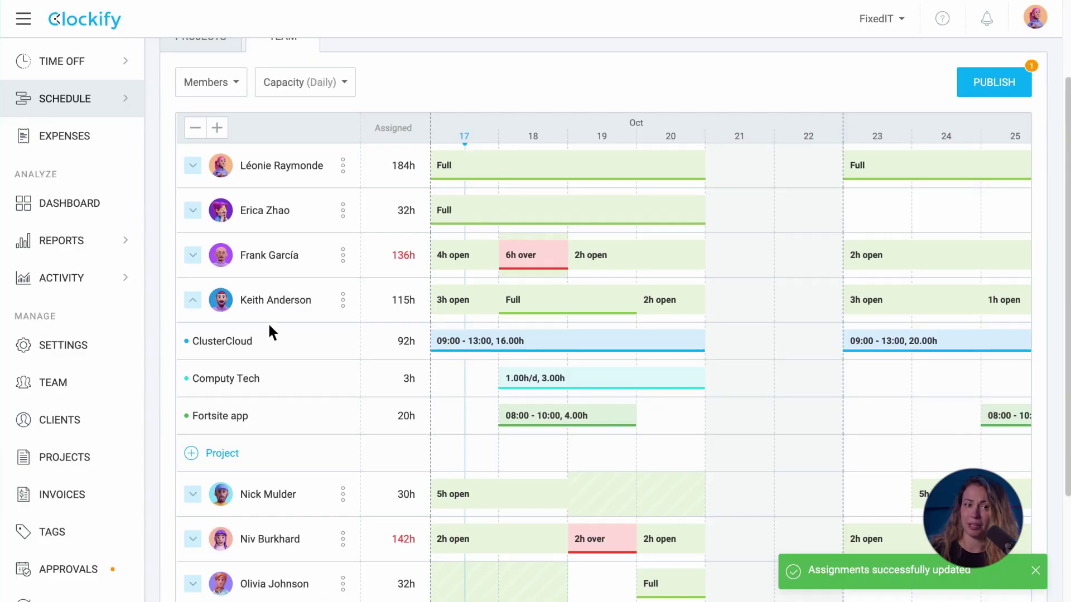
{"action": "left_click", "coordinate": [193, 300]}
{"action": "left_click", "coordinate": [230, 549]}
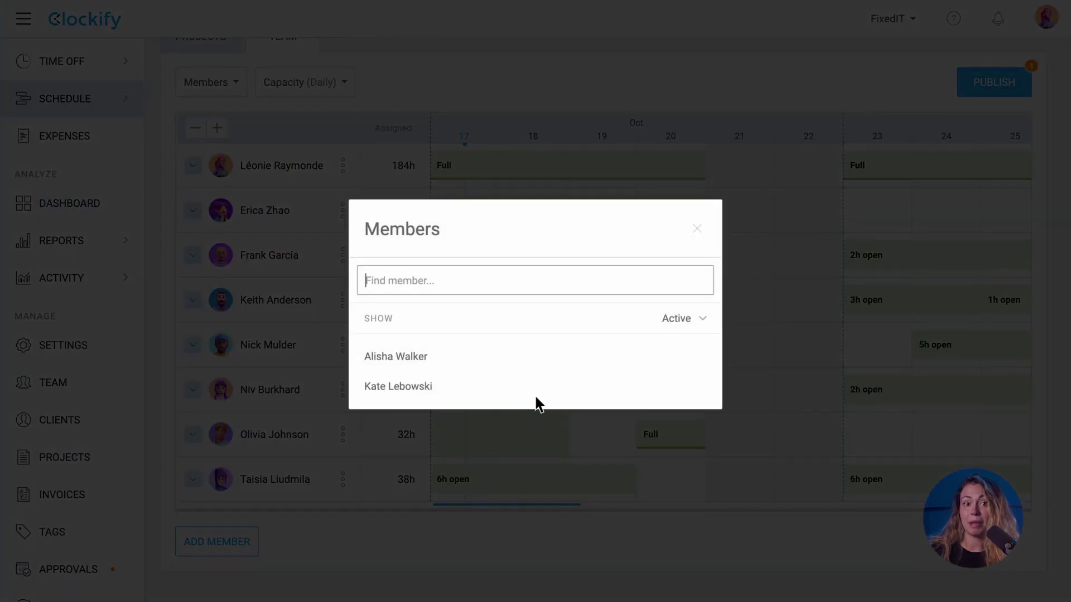
Step: Add a new member to the Team schedule without assigning any project
{"action": "left_click", "coordinate": [557, 384]}
{"action": "scroll", "coordinate": [557, 383], "scroll_direction": "down", "scroll_amount": 2}
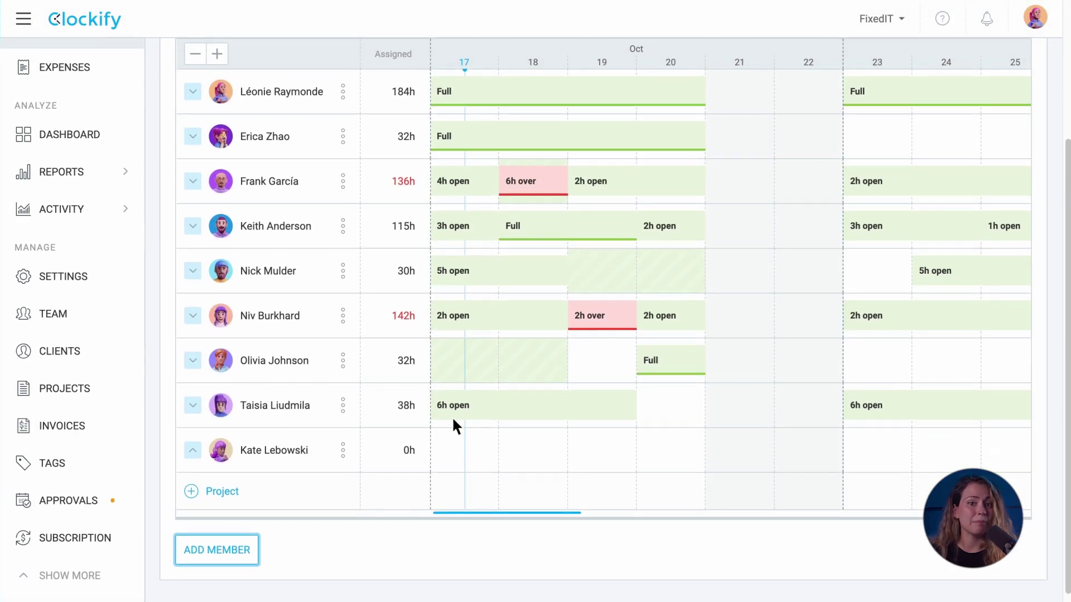
{"action": "left_click", "coordinate": [223, 491]}
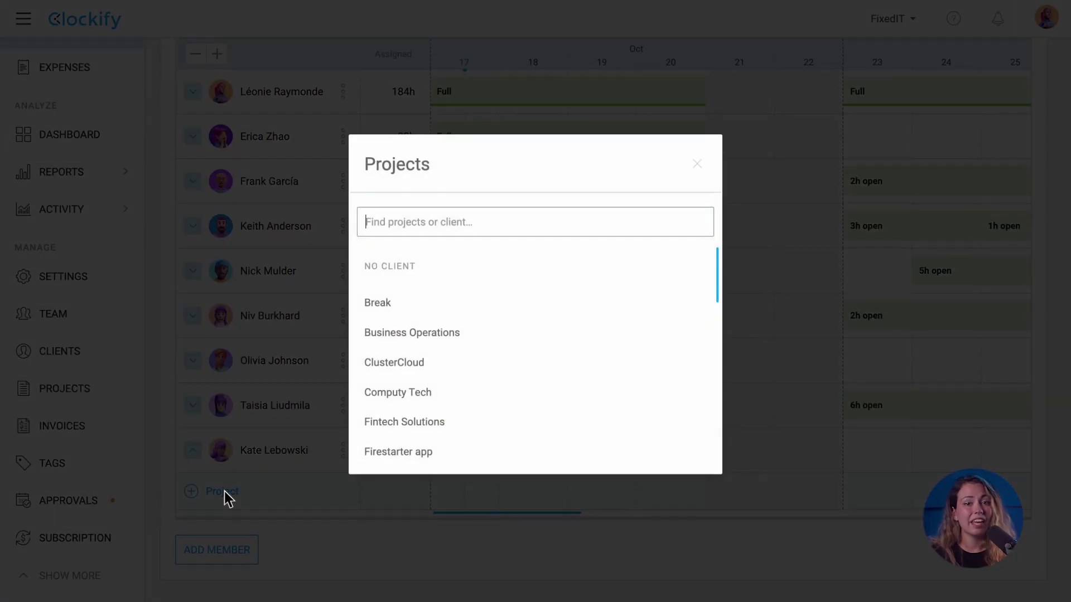
{"action": "left_click", "coordinate": [226, 493]}
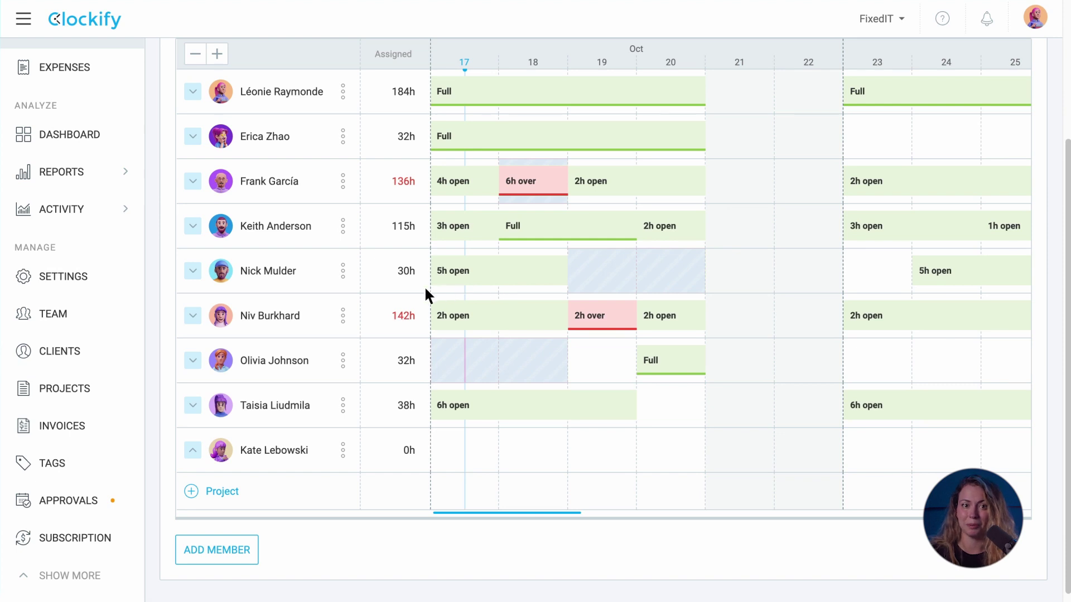
{"action": "left_click", "coordinate": [193, 182]}
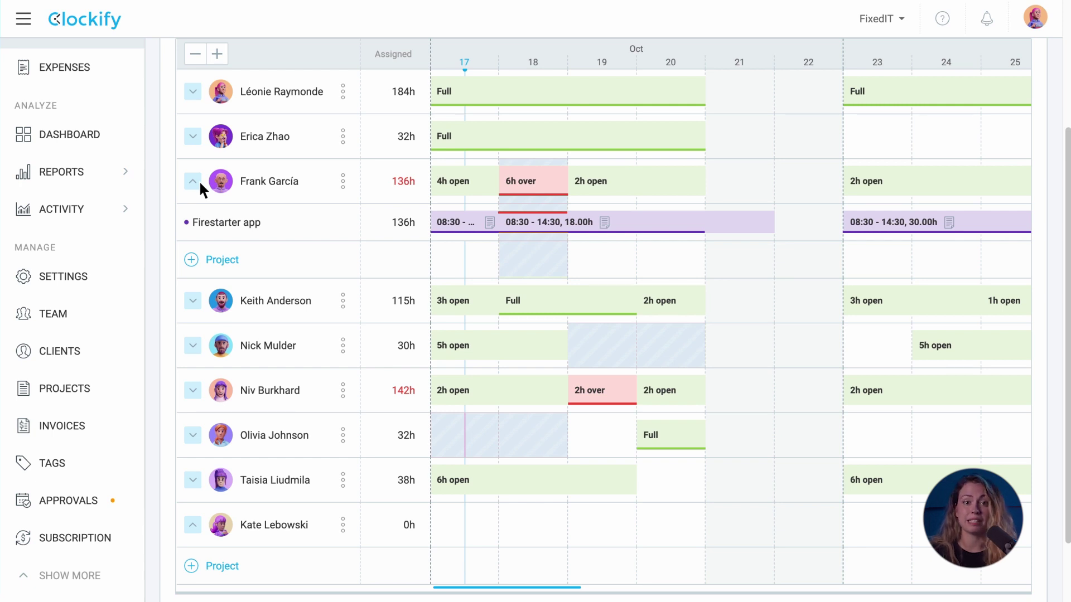
{"action": "left_click", "coordinate": [195, 181]}
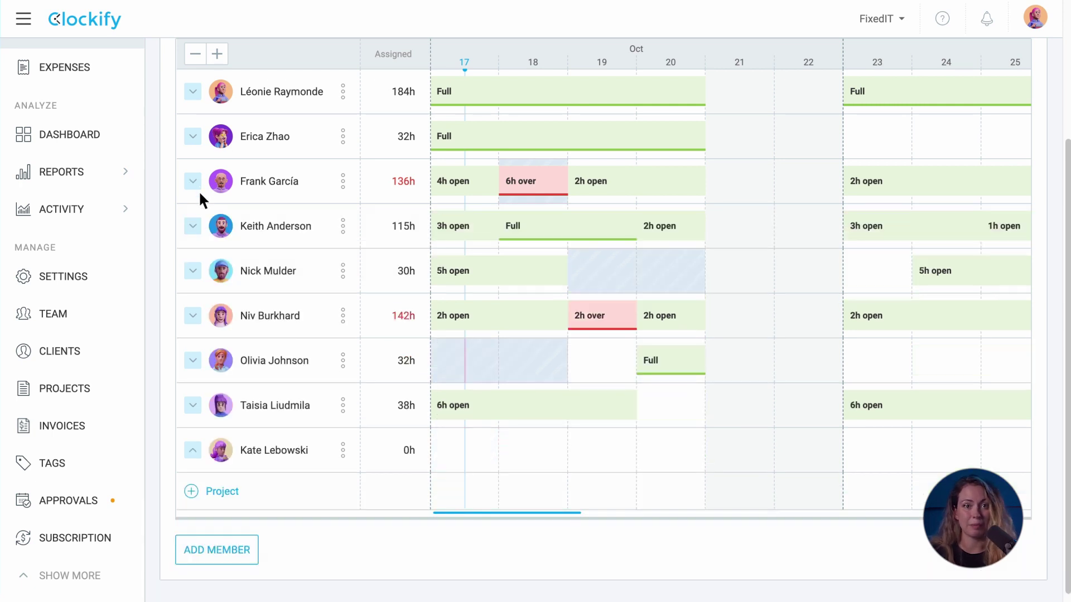
{"action": "left_click", "coordinate": [193, 360]}
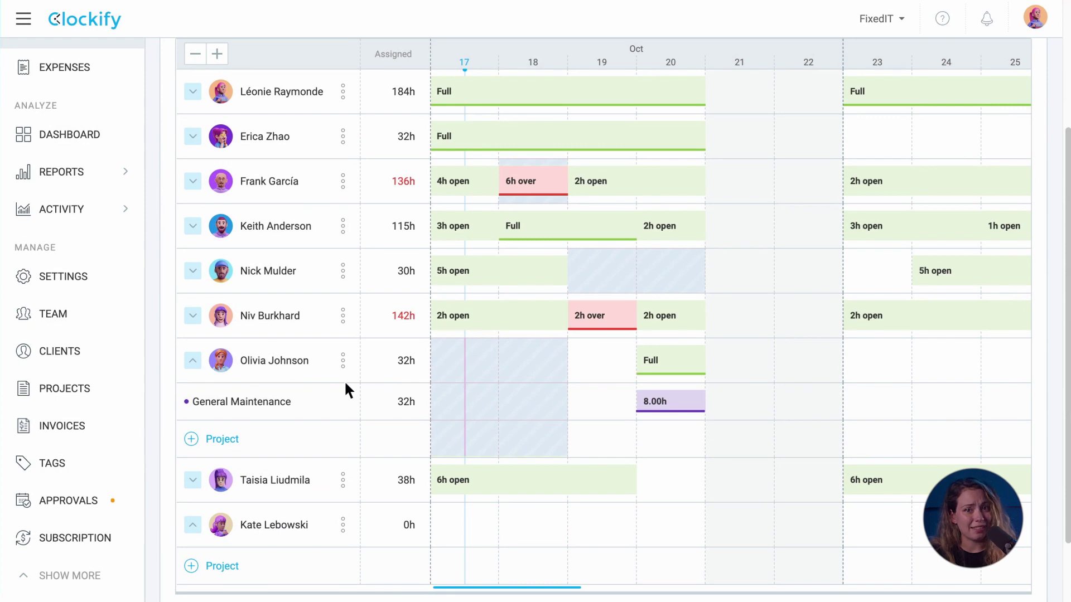
{"action": "mouse_move", "coordinate": [431, 395]}
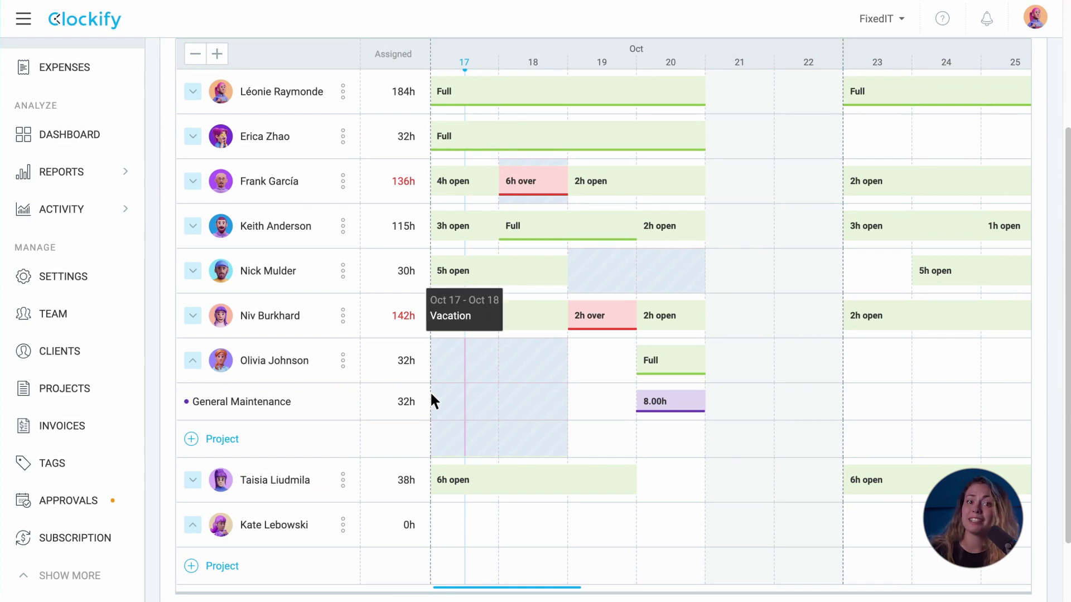
{"action": "left_click_drag", "start_coordinate": [432, 397], "coordinate": [569, 403]}
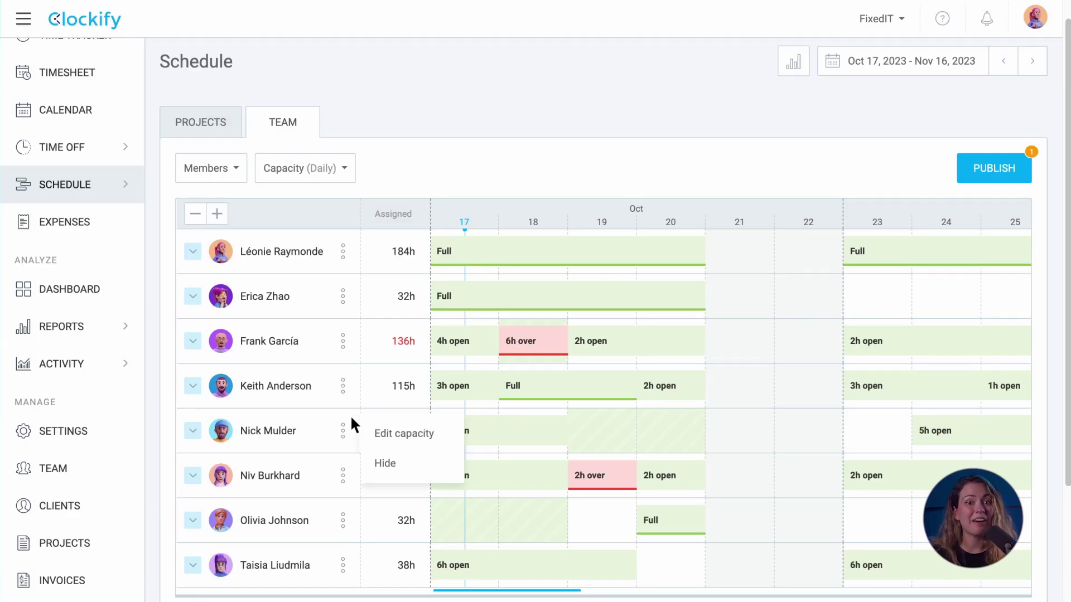
Step: Change the fifth member's daily capacity from 8.00 to 6 hours
{"action": "left_click", "coordinate": [389, 441]}
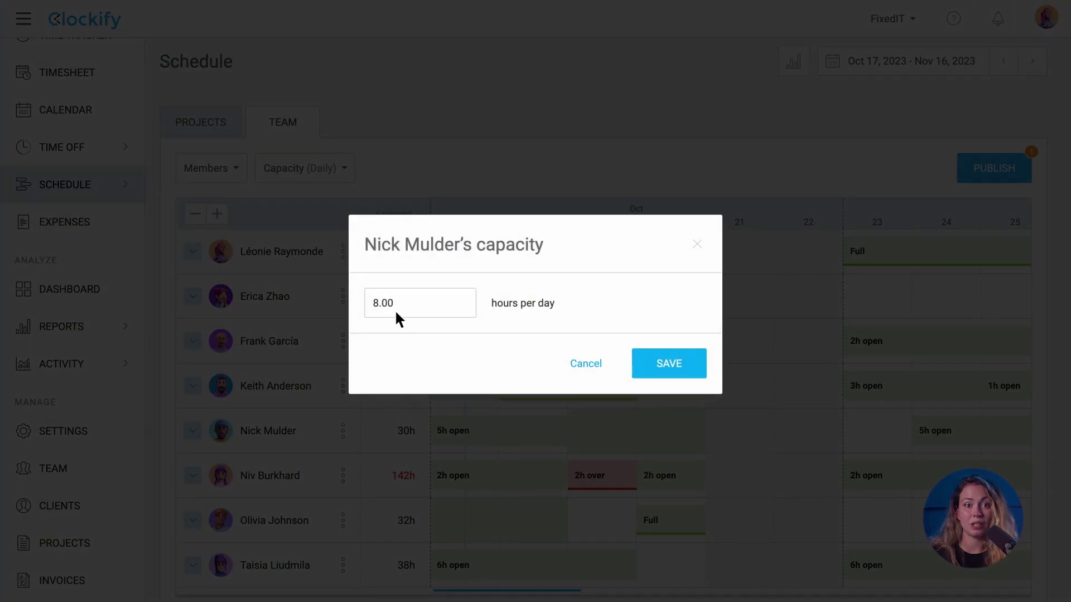
{"action": "left_click_drag", "start_coordinate": [396, 313], "coordinate": [376, 311]}
{"action": "type", "text": "6"}
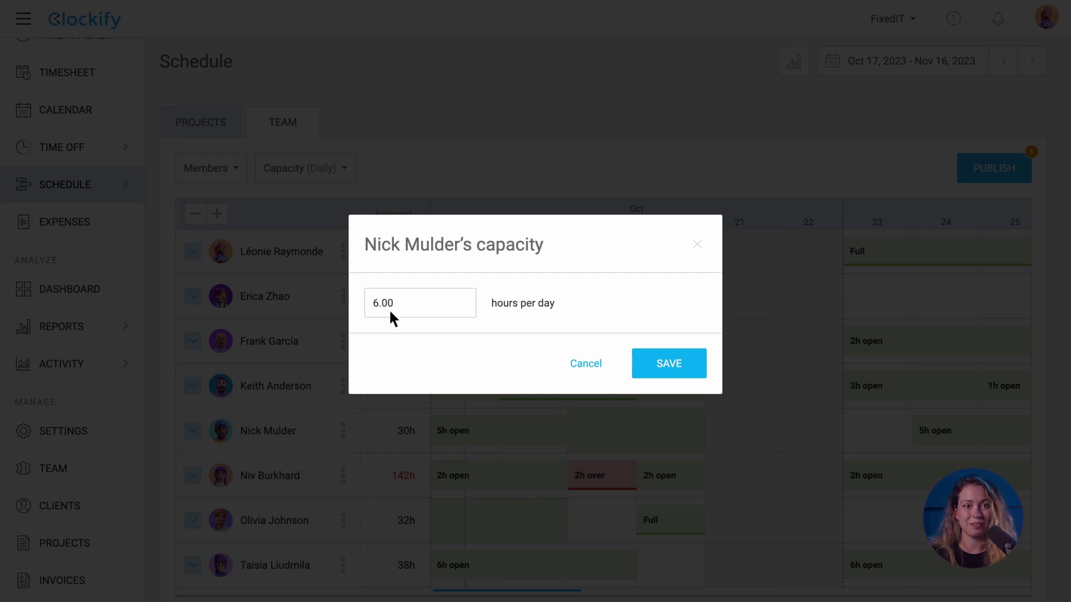
{"action": "left_click", "coordinate": [677, 366]}
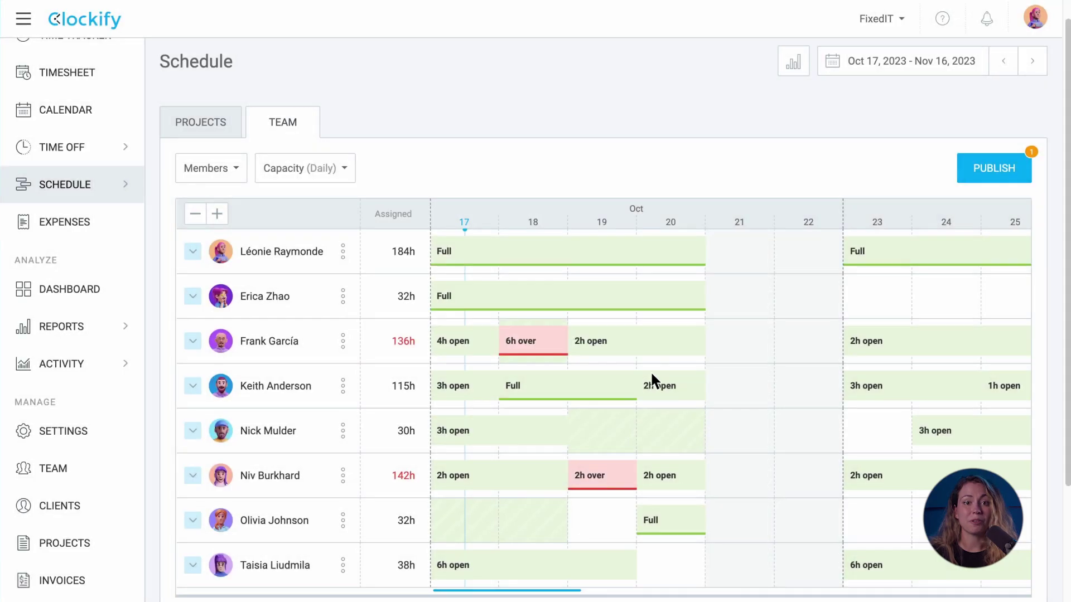
{"action": "left_click", "coordinate": [133, 478]}
Step: Add a reminder for everyone who tracks under 8 hours per day
{"action": "left_click", "coordinate": [468, 141]}
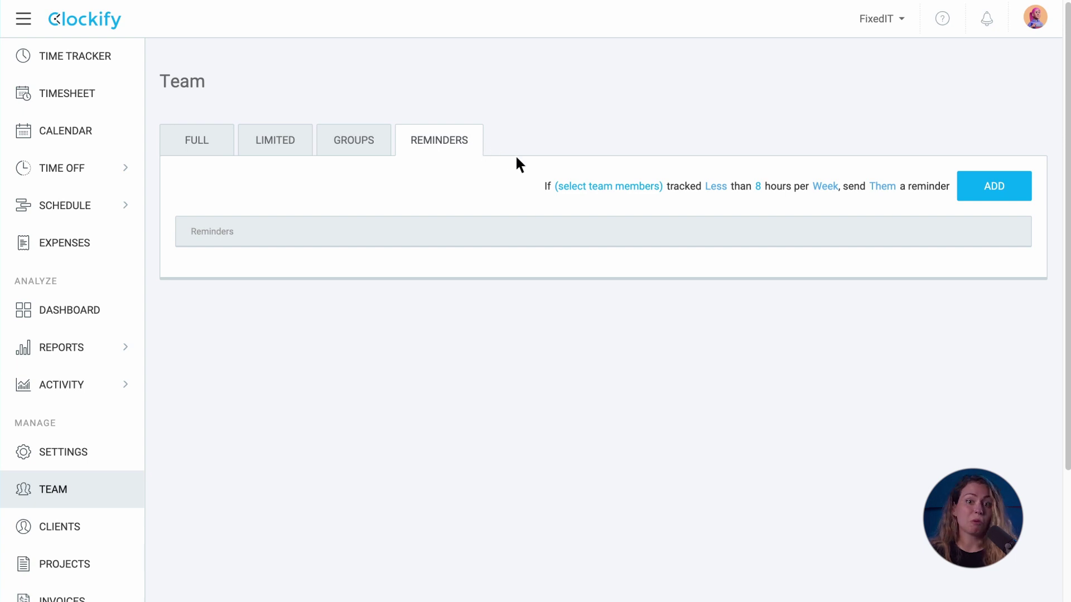
{"action": "left_click", "coordinate": [616, 188]}
{"action": "left_click", "coordinate": [585, 298]}
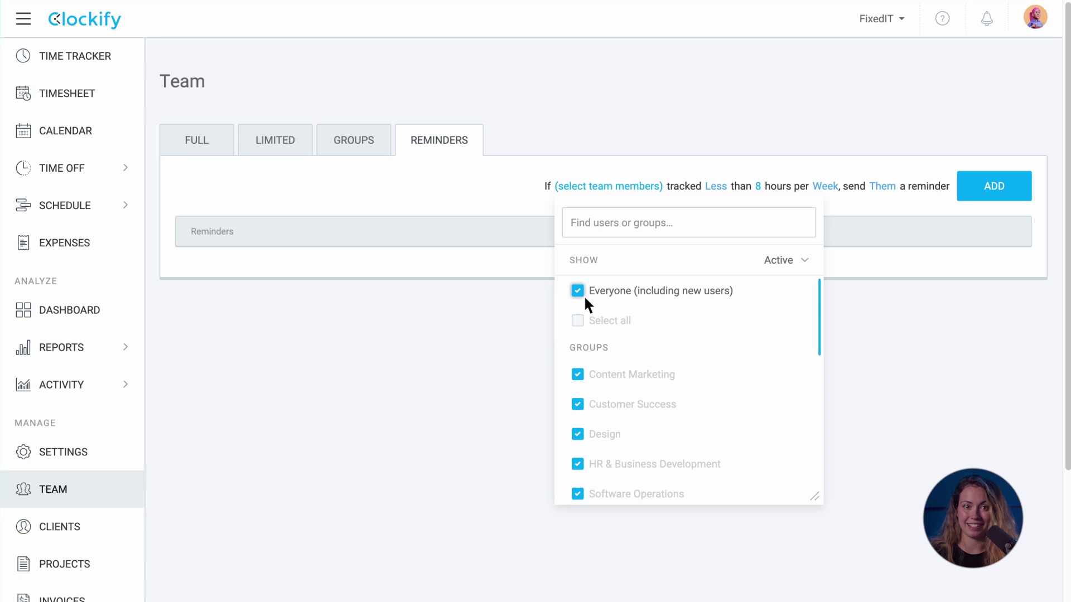
{"action": "key", "text": "Escape"}
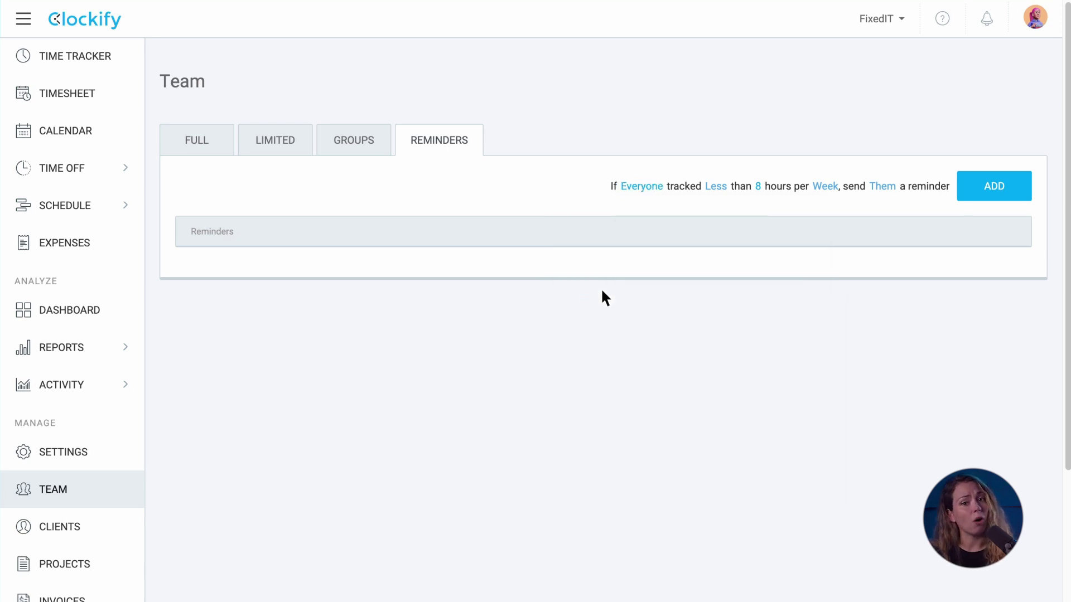
{"action": "left_click", "coordinate": [834, 191]}
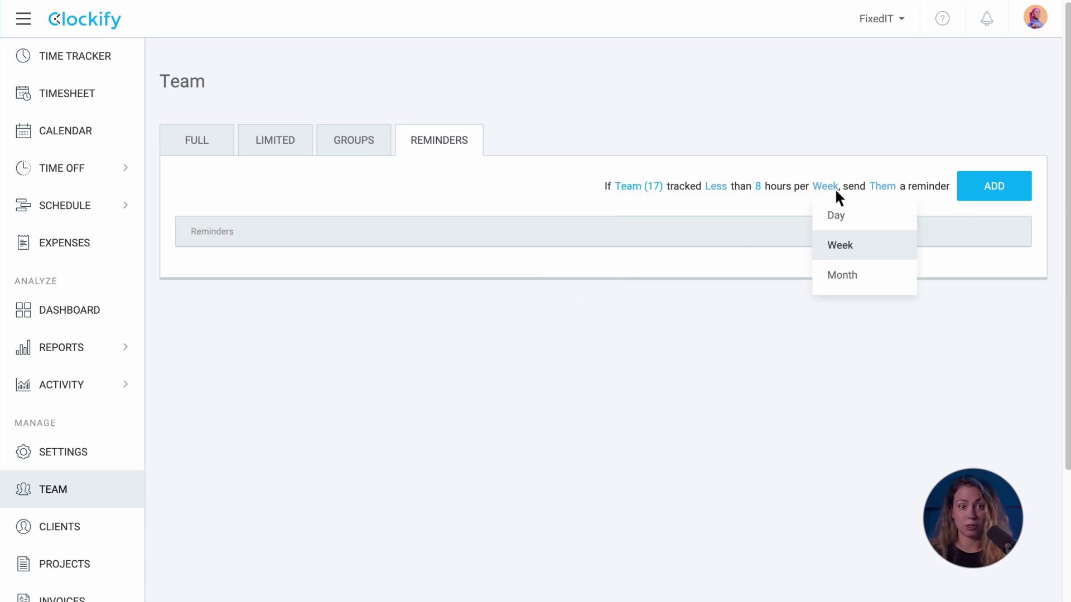
{"action": "left_click", "coordinate": [862, 219]}
{"action": "left_click", "coordinate": [991, 193]}
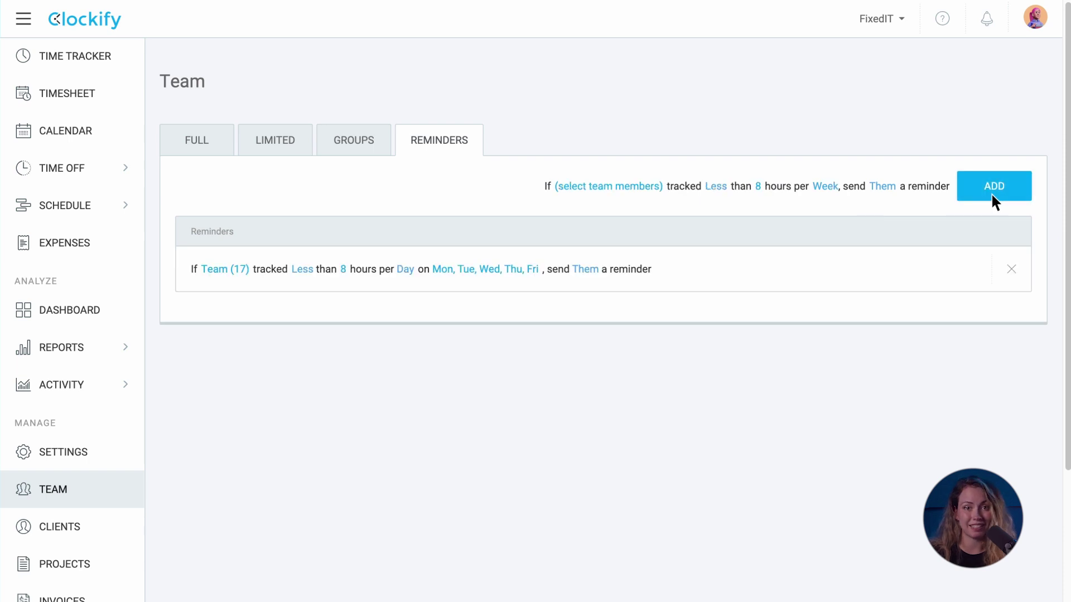
Step: Draft a second reminder for all users under 40 hours, also notifying their managers
{"action": "left_click", "coordinate": [619, 188]}
{"action": "left_click", "coordinate": [585, 324]}
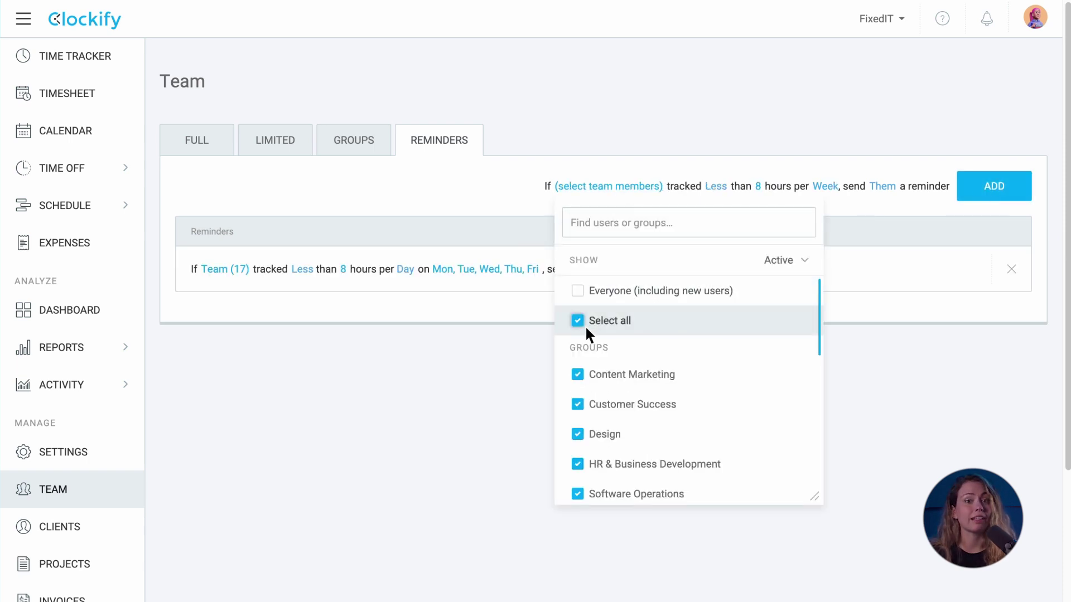
{"action": "left_click", "coordinate": [604, 312]}
{"action": "left_click", "coordinate": [759, 187]}
{"action": "type", "text": "40"}
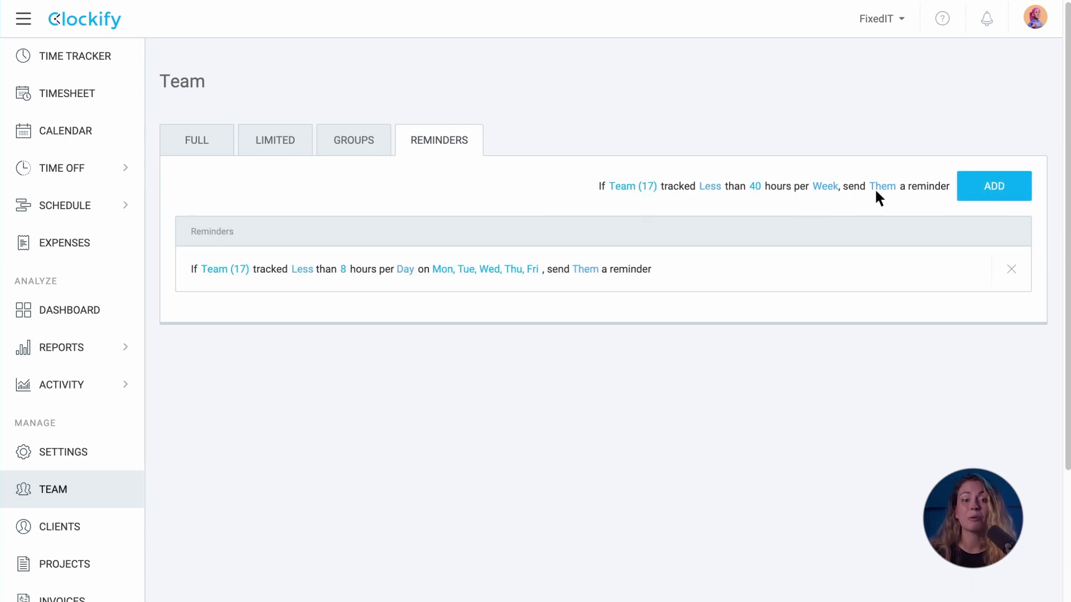
{"action": "left_click", "coordinate": [883, 187]}
{"action": "left_click", "coordinate": [892, 246]}
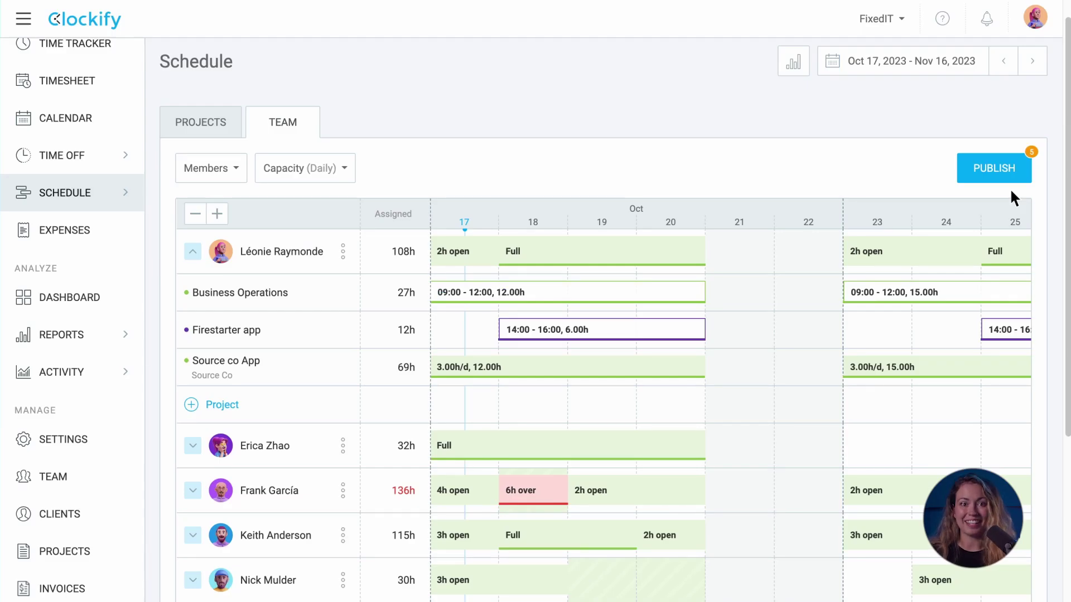
Step: Publish the Team schedule's assignments with Notify users kept on
{"action": "left_click", "coordinate": [1020, 174]}
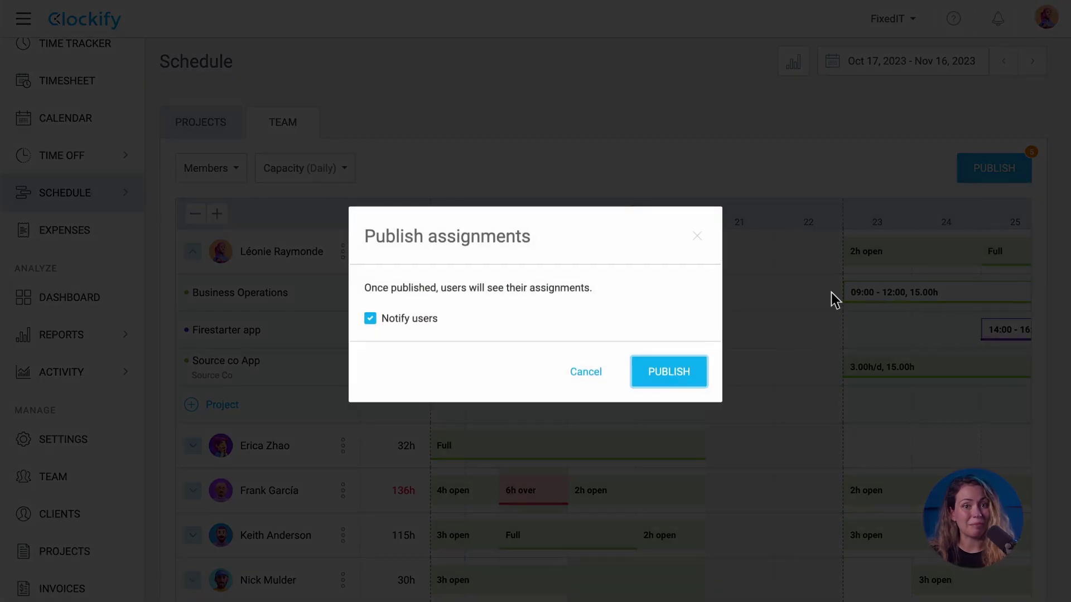
{"action": "left_click", "coordinate": [697, 376]}
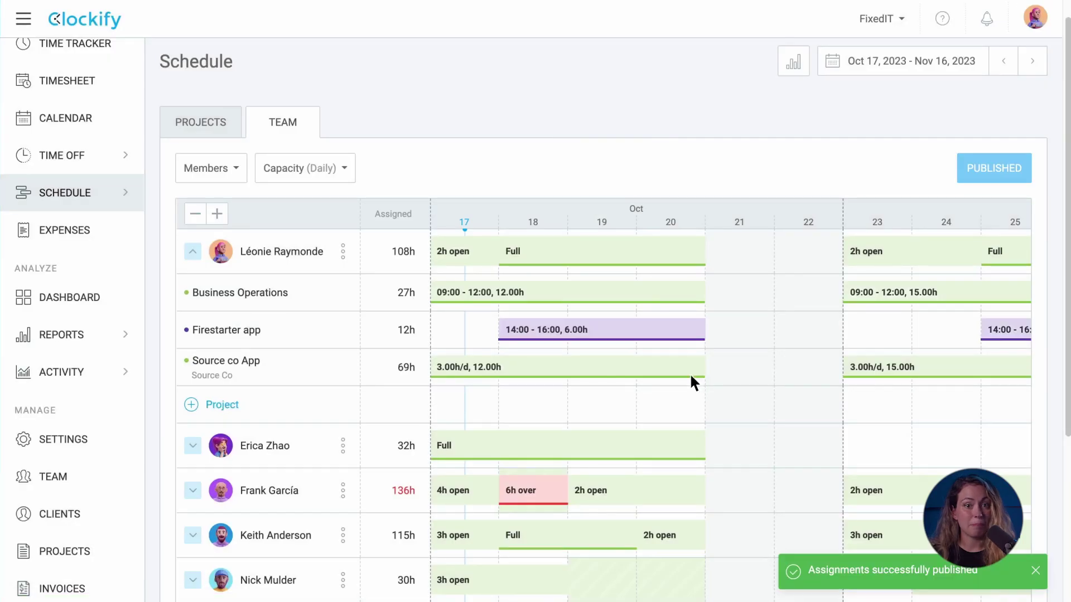
Step: In the calendar week, start a timer from Tuesday's Source co App plan and copy Business Operations as a time entry
{"action": "left_click", "coordinate": [132, 131]}
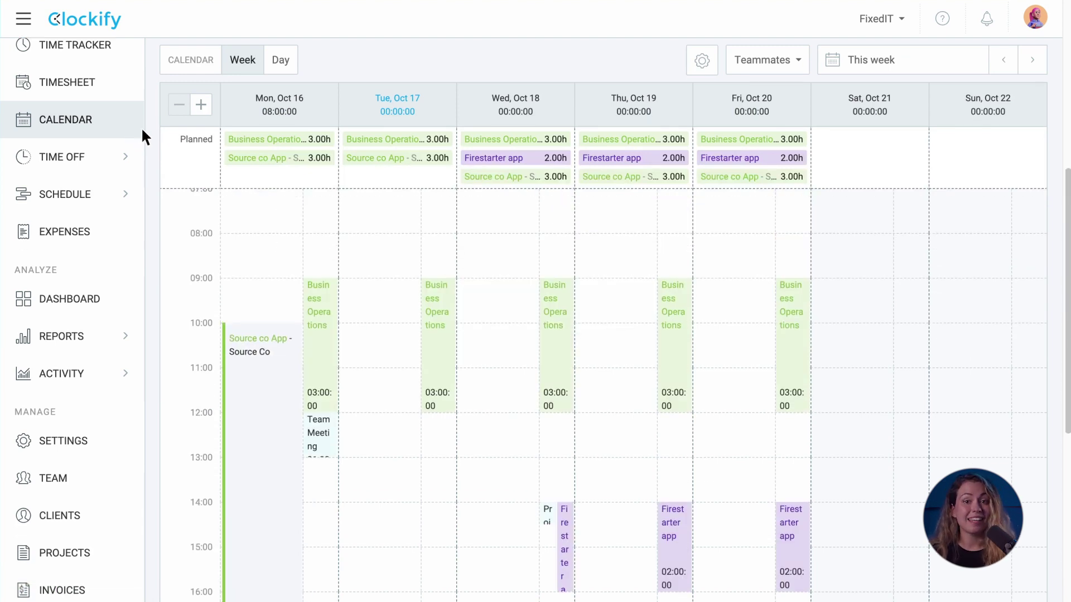
{"action": "mouse_move", "coordinate": [431, 165]}
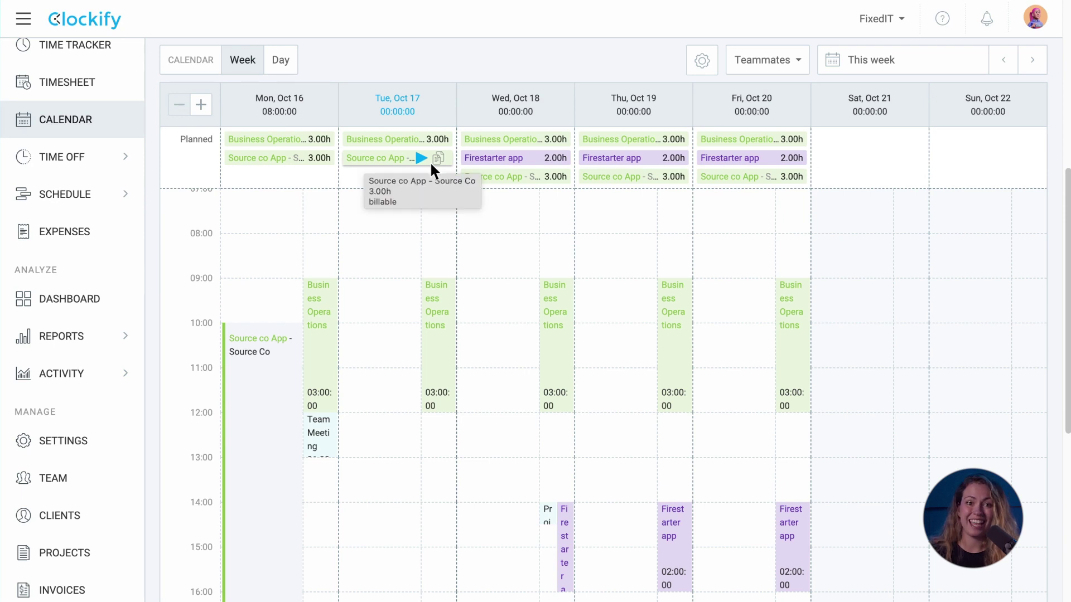
{"action": "left_click", "coordinate": [428, 161]}
{"action": "mouse_move", "coordinate": [432, 400]}
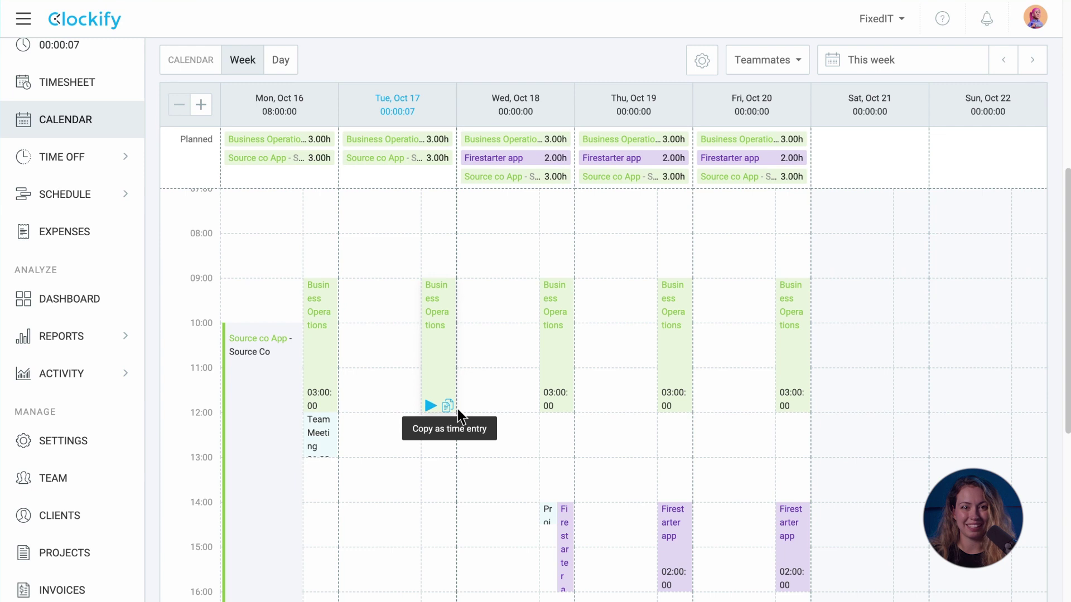
{"action": "left_click", "coordinate": [457, 410]}
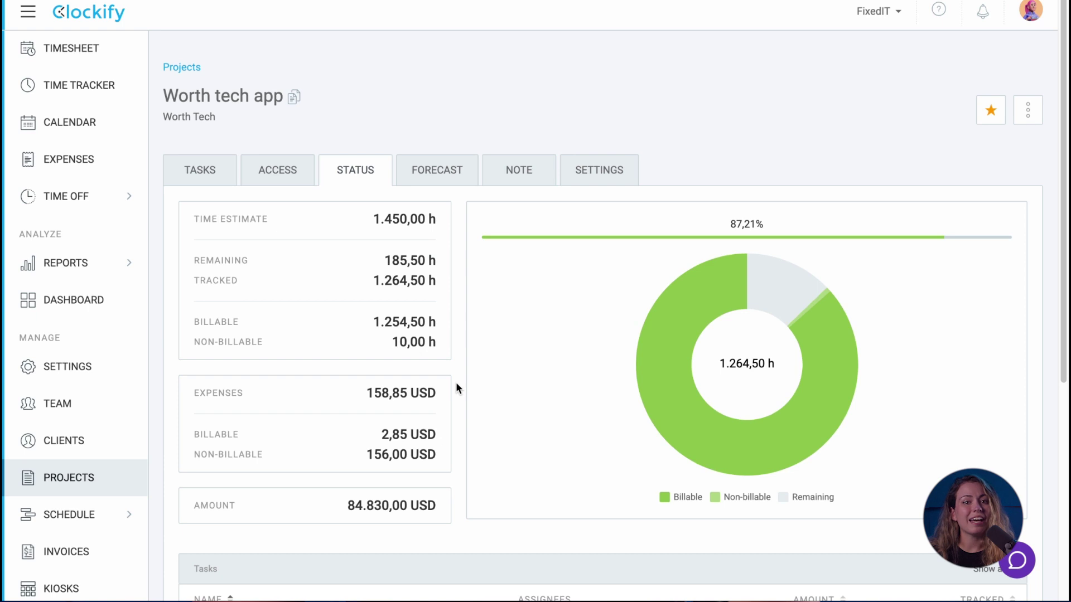
Step: Show the Worth tech app project's Forecast tab
{"action": "left_click", "coordinate": [413, 170]}
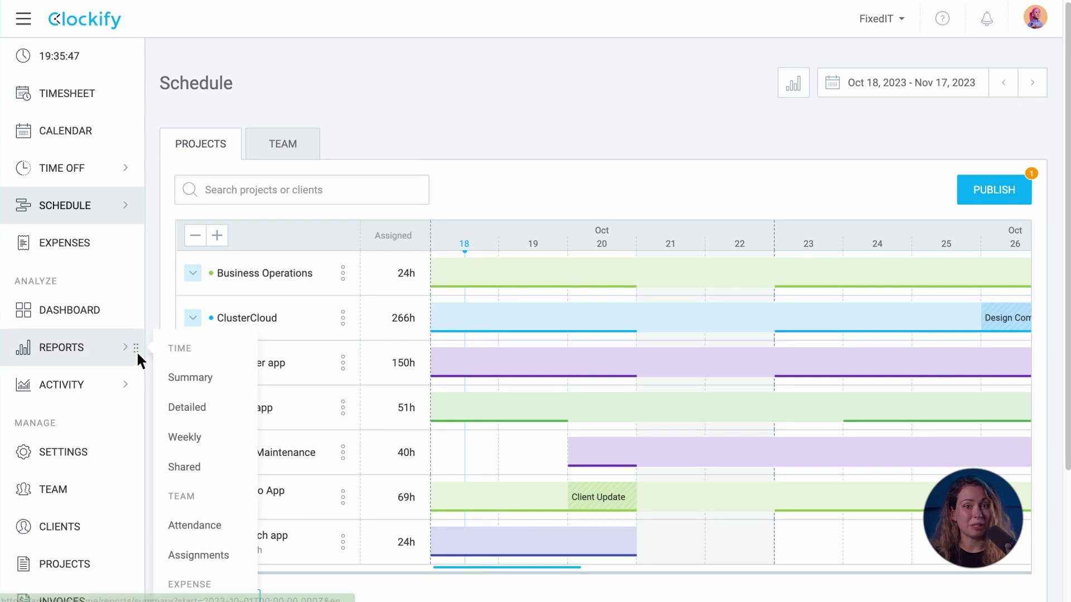
Step: Show the Assignments report for This month, grouped by Project instead of User
{"action": "left_click", "coordinate": [237, 556]}
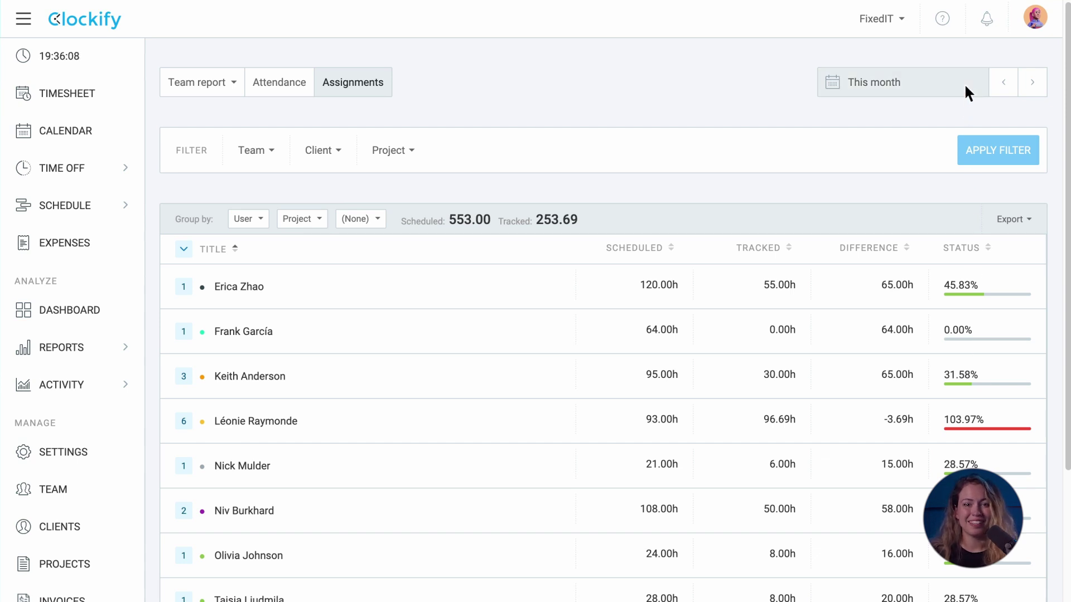
{"action": "left_click", "coordinate": [964, 83]}
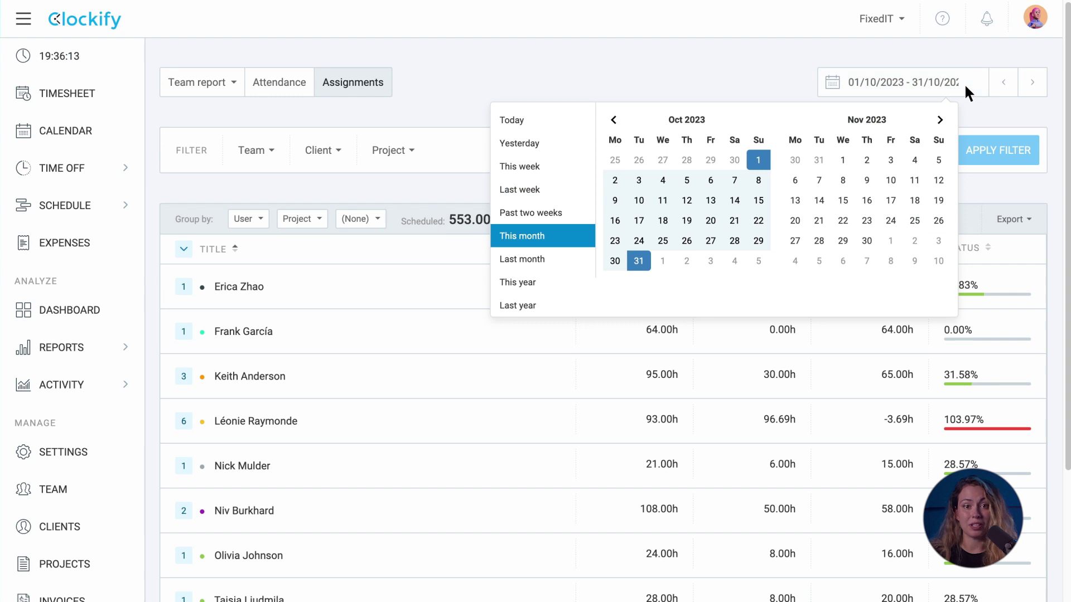
{"action": "left_click", "coordinate": [964, 83]}
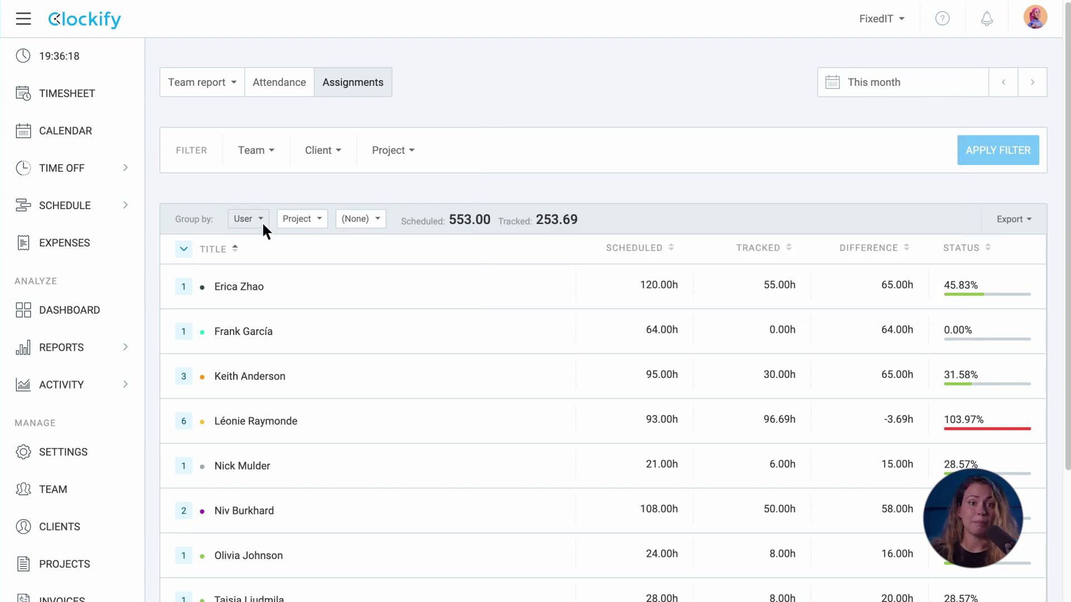
{"action": "left_click", "coordinate": [261, 222]}
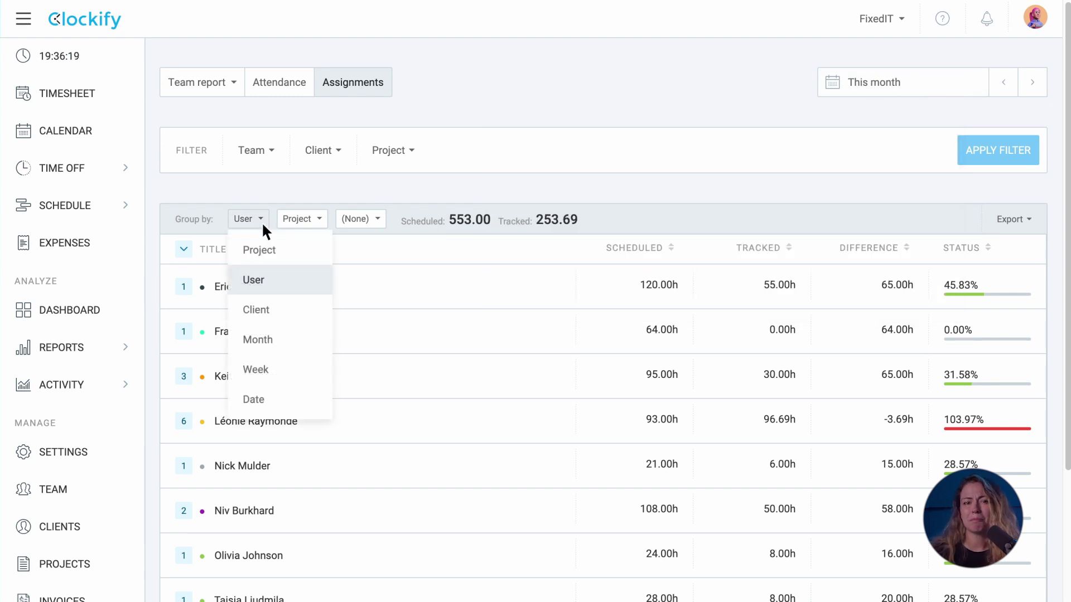
{"action": "left_click", "coordinate": [287, 248]}
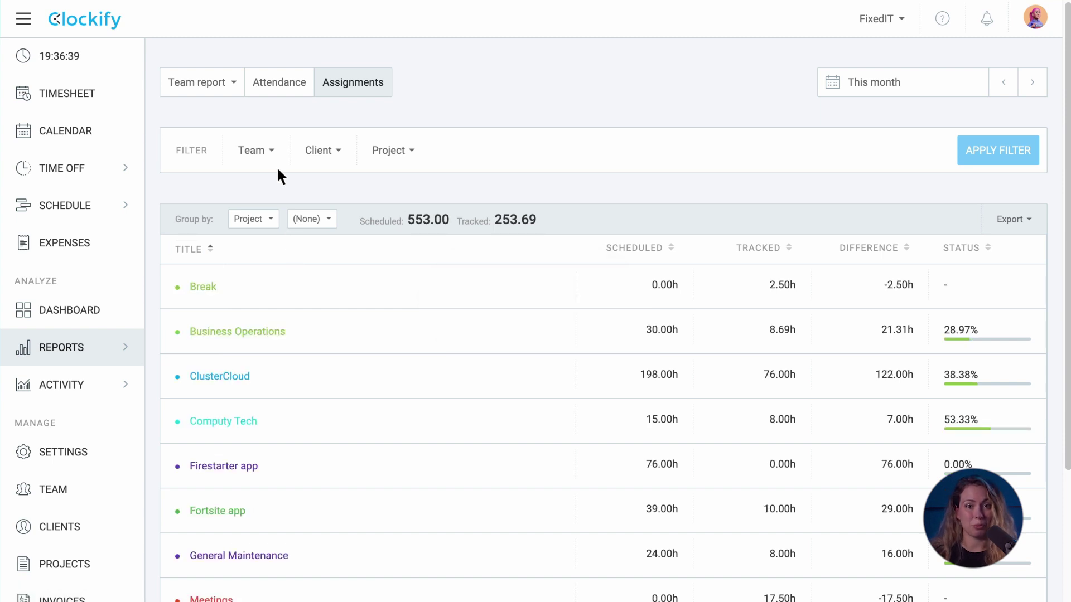
Step: Browse the team members listed in the report's Team filter
{"action": "left_click", "coordinate": [274, 148]}
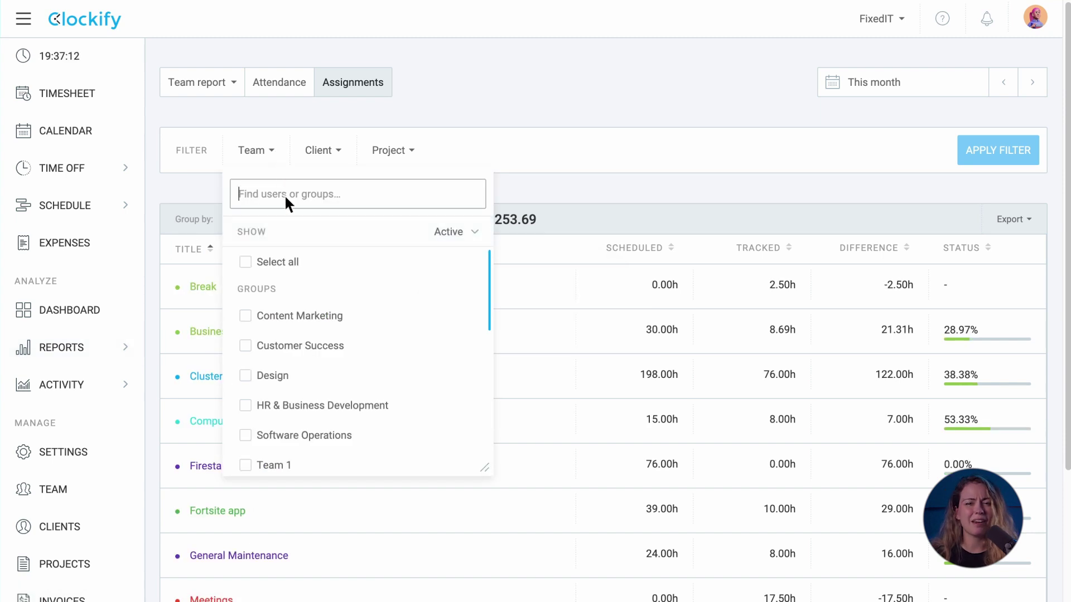
{"action": "scroll", "coordinate": [303, 273], "scroll_direction": "down", "scroll_amount": 3}
{"action": "scroll", "coordinate": [304, 277], "scroll_direction": "down", "scroll_amount": 1}
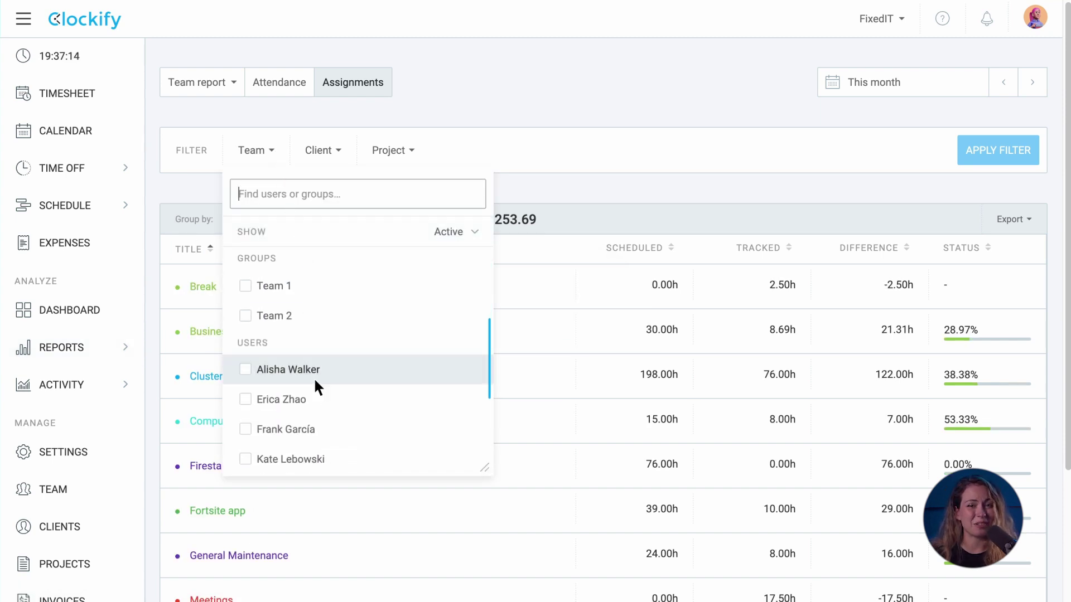